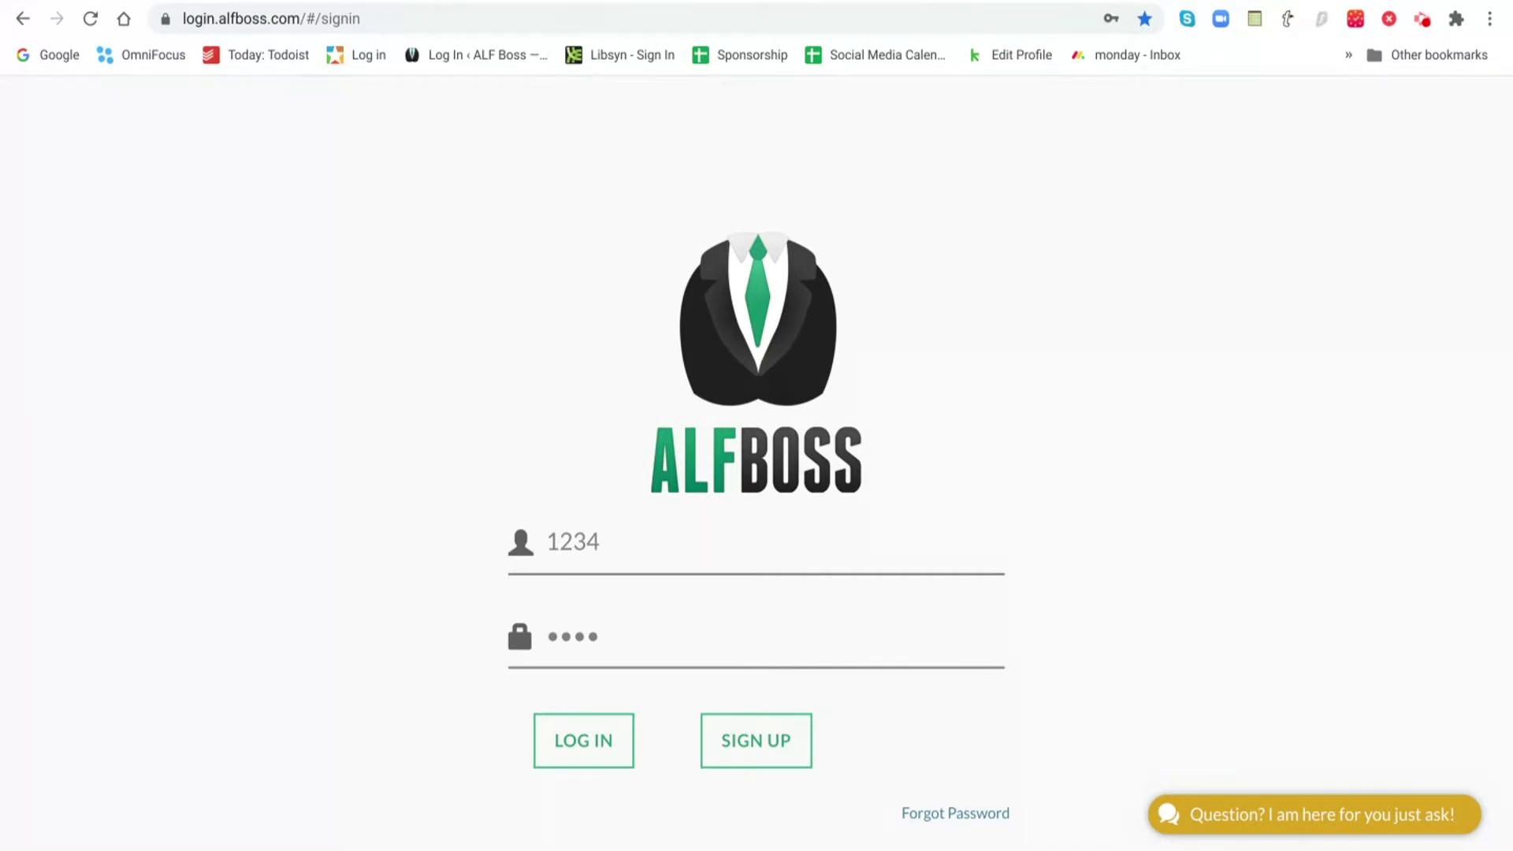
- Sign in, open the Employee Dashboard under Staffing, and bring up the Add Employee form
{"action": "left_click", "coordinate": [568, 747]}
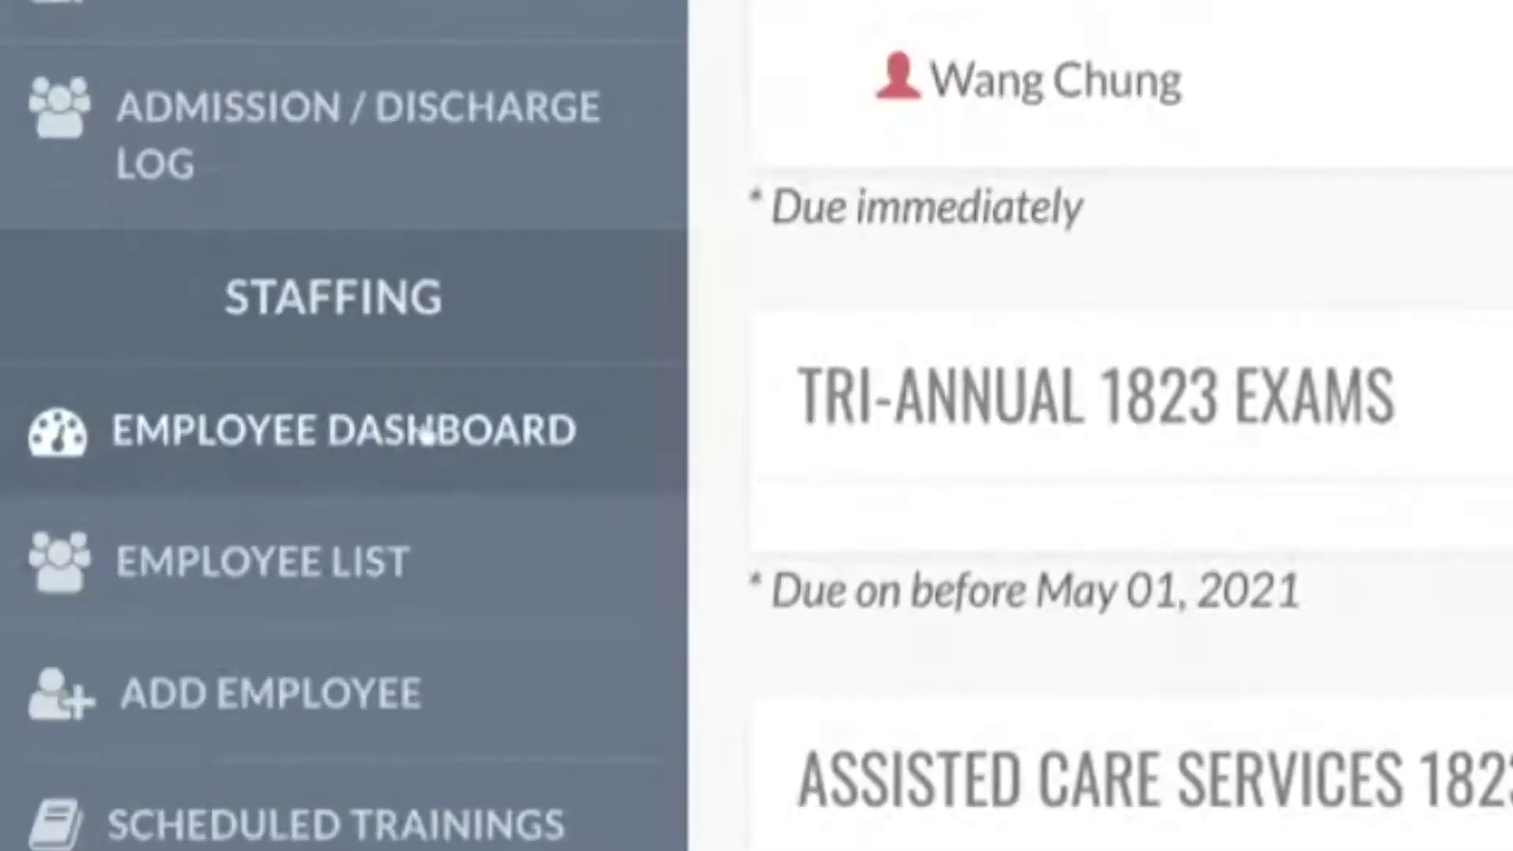
{"action": "left_click", "coordinate": [151, 434]}
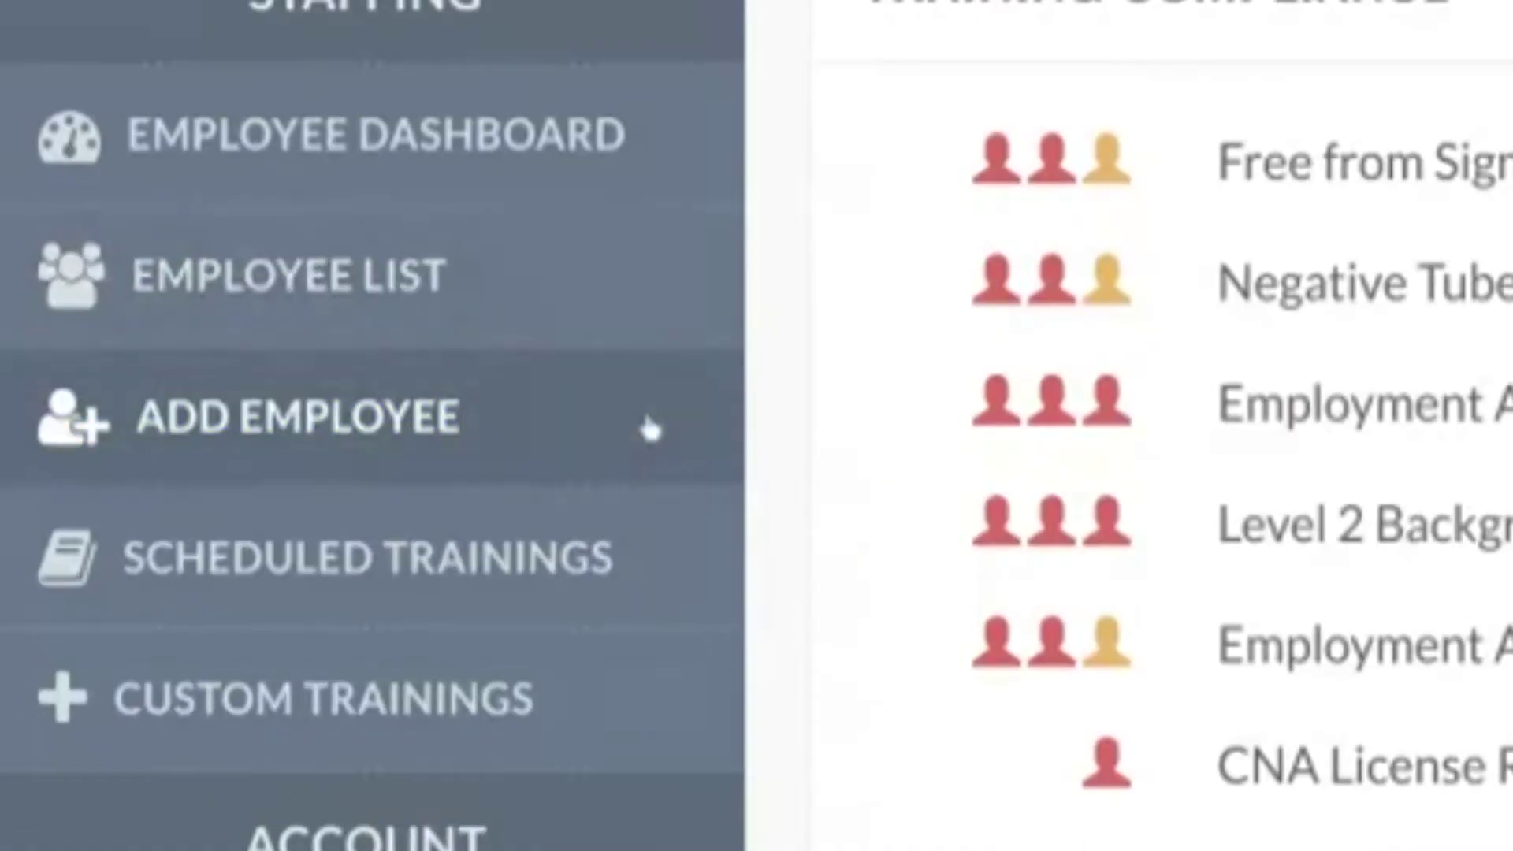
{"action": "left_click", "coordinate": [382, 475]}
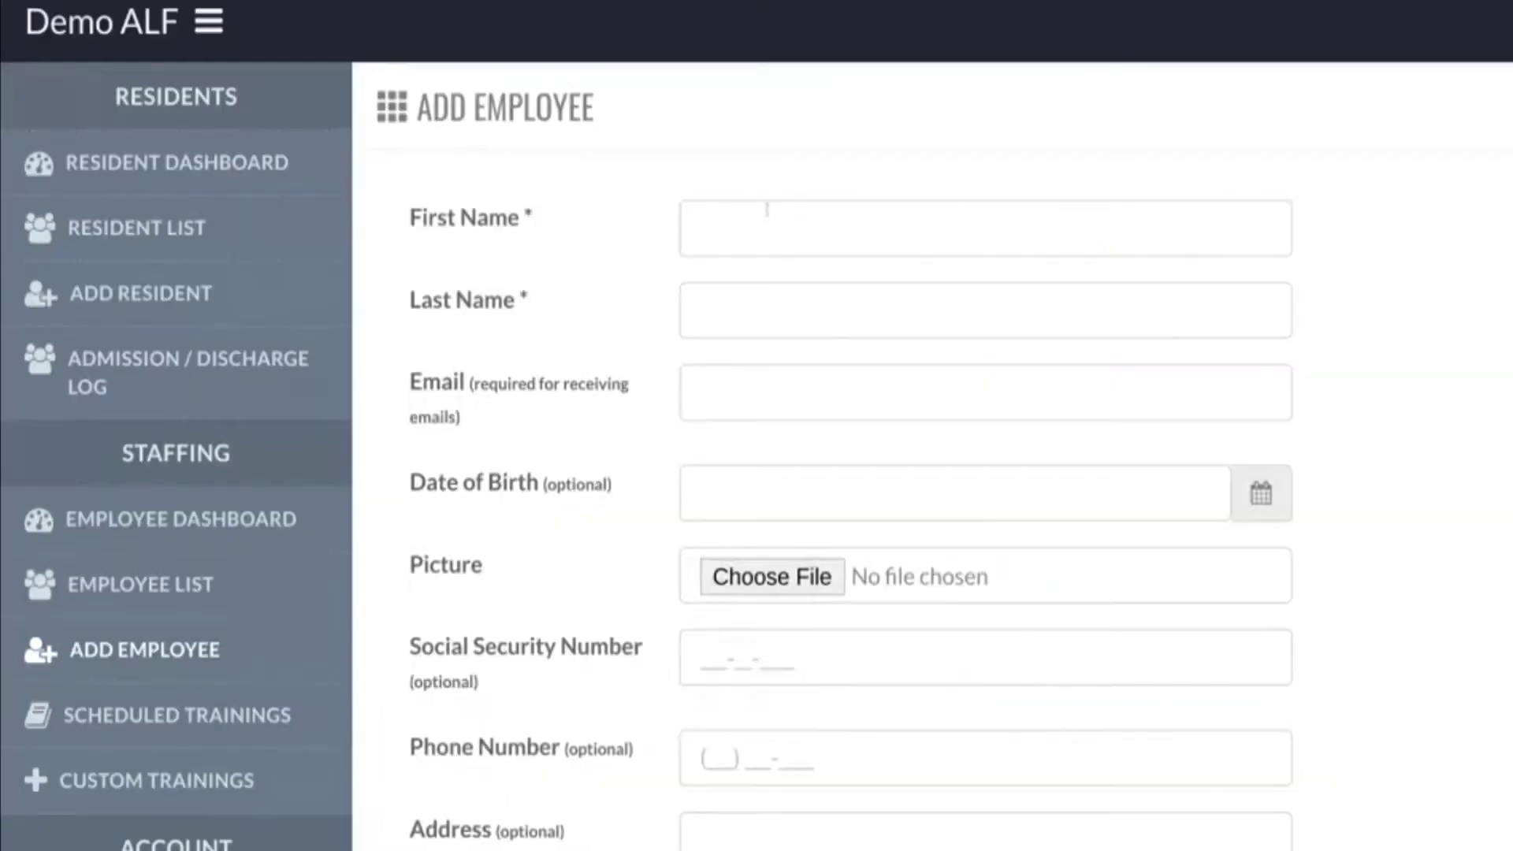
- Enter the new employee's first and last name and choose the suggested company email
{"action": "left_click", "coordinate": [769, 211]}
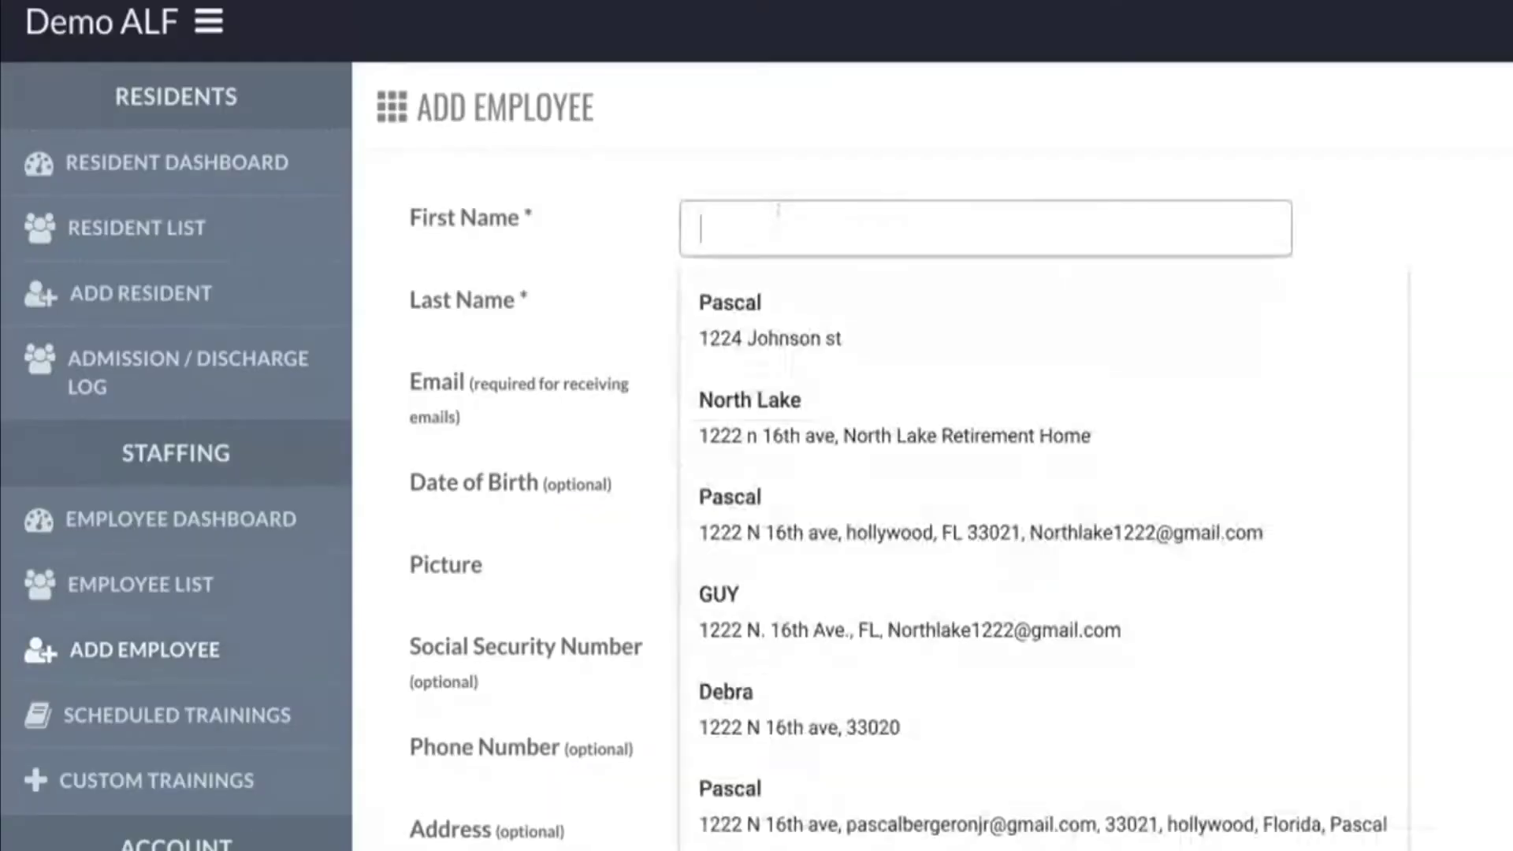
{"action": "type", "text": "hjhkhkj"}
{"action": "left_click", "coordinate": [788, 287]}
{"action": "type", "text": "bmnbmn"}
{"action": "left_click", "coordinate": [763, 379]}
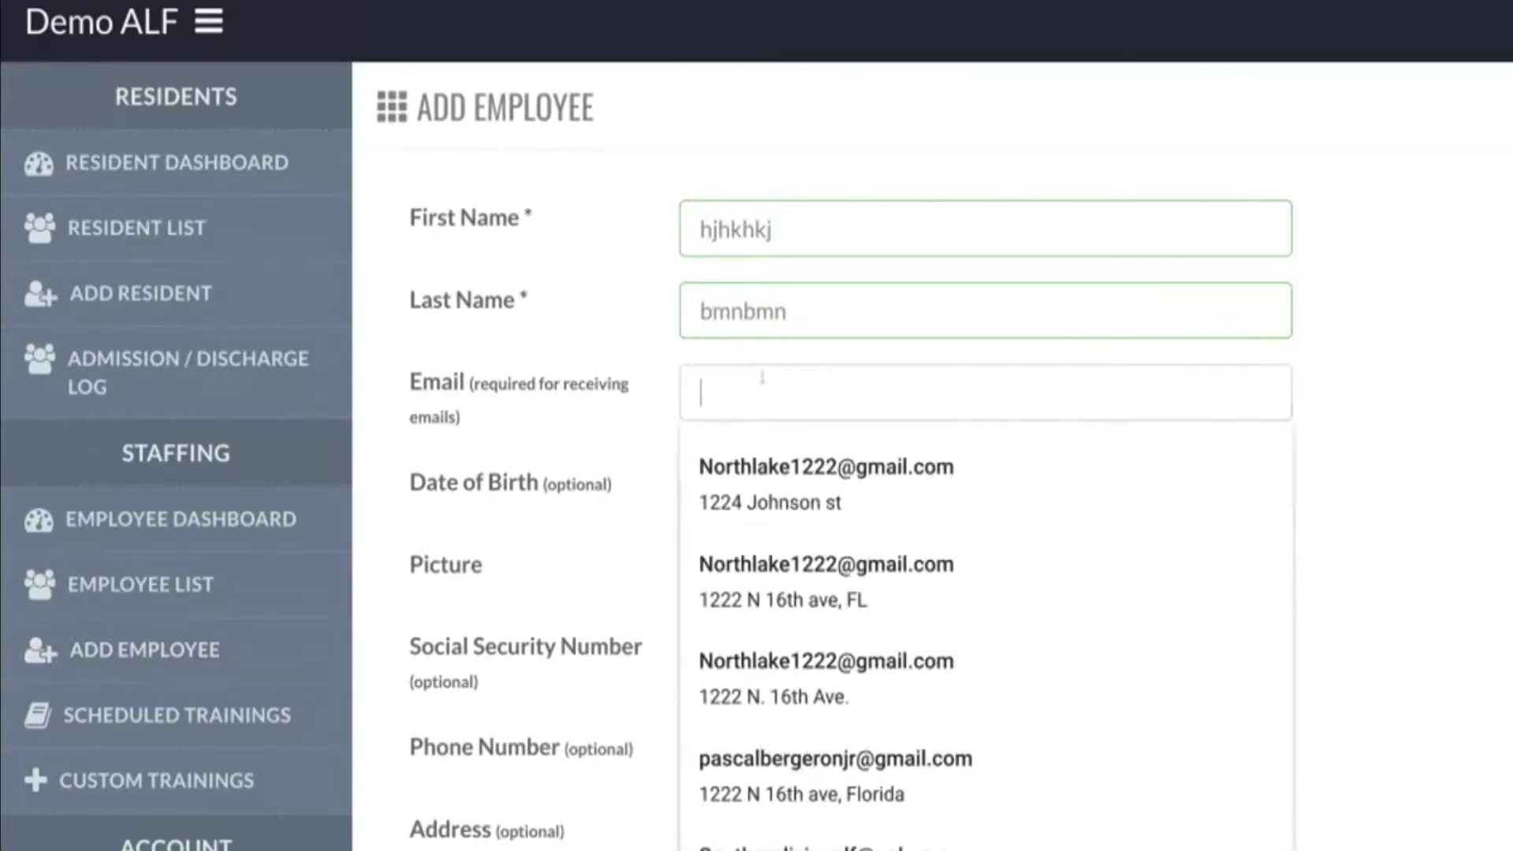
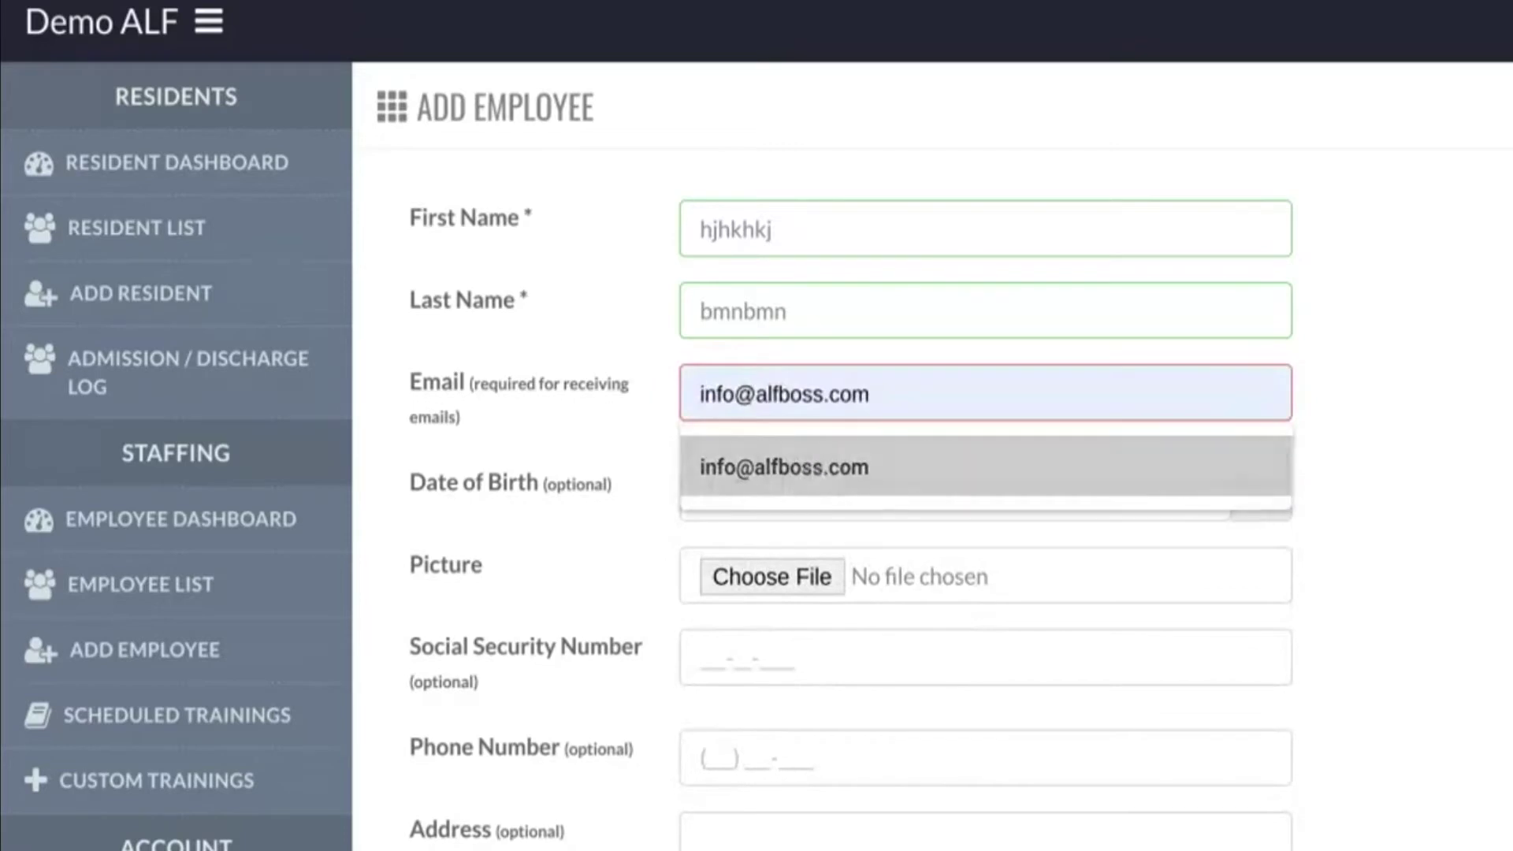
{"action": "left_click", "coordinate": [800, 447]}
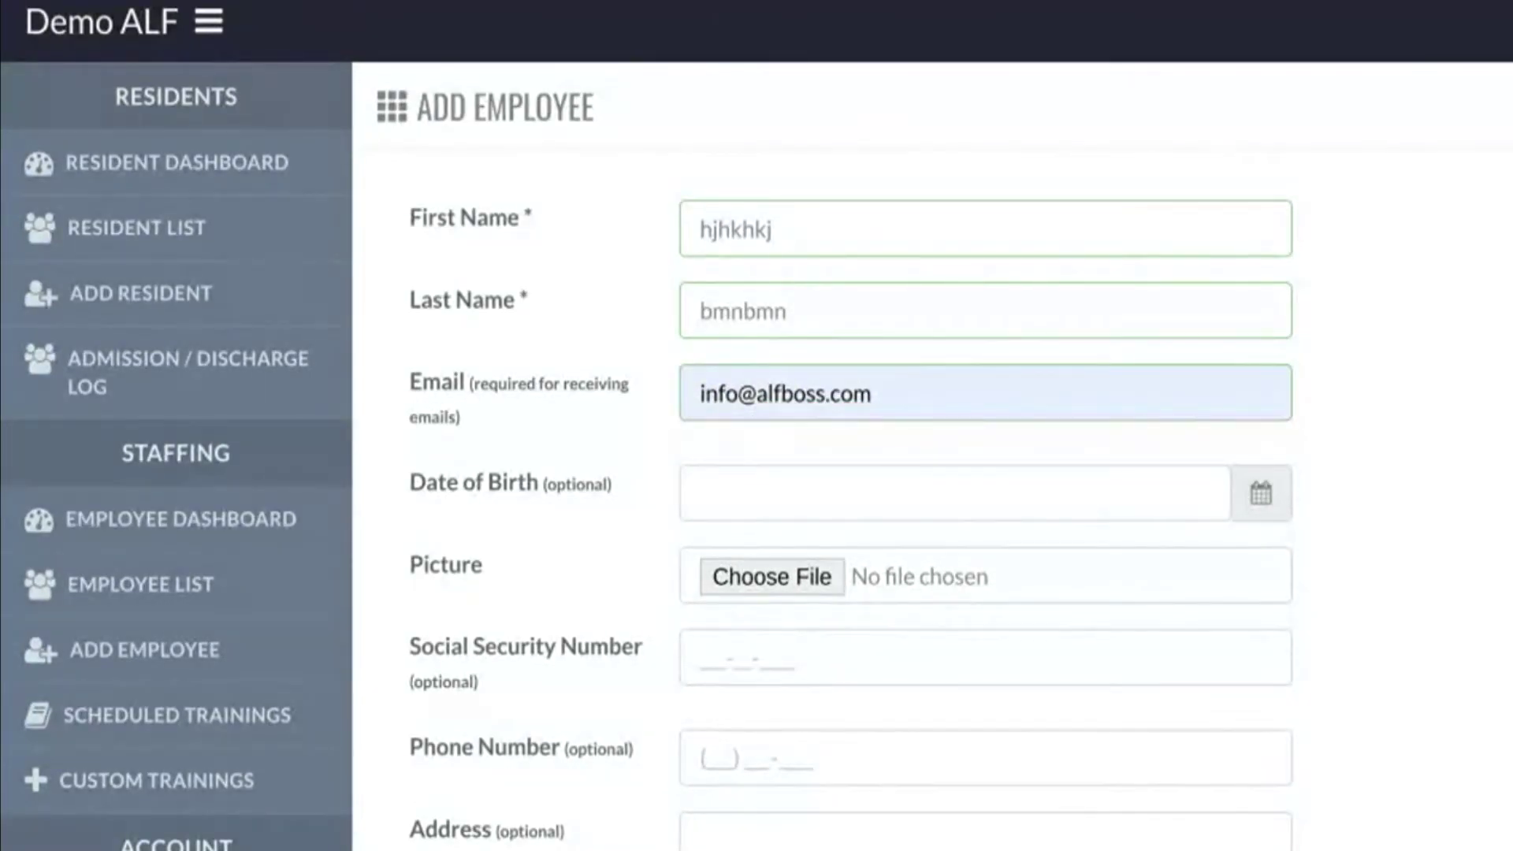
- Set the hire date to March 2, 2021 and assign the CNA position
{"action": "scroll", "coordinate": [930, 457], "scroll_direction": "down", "scroll_amount": 9}
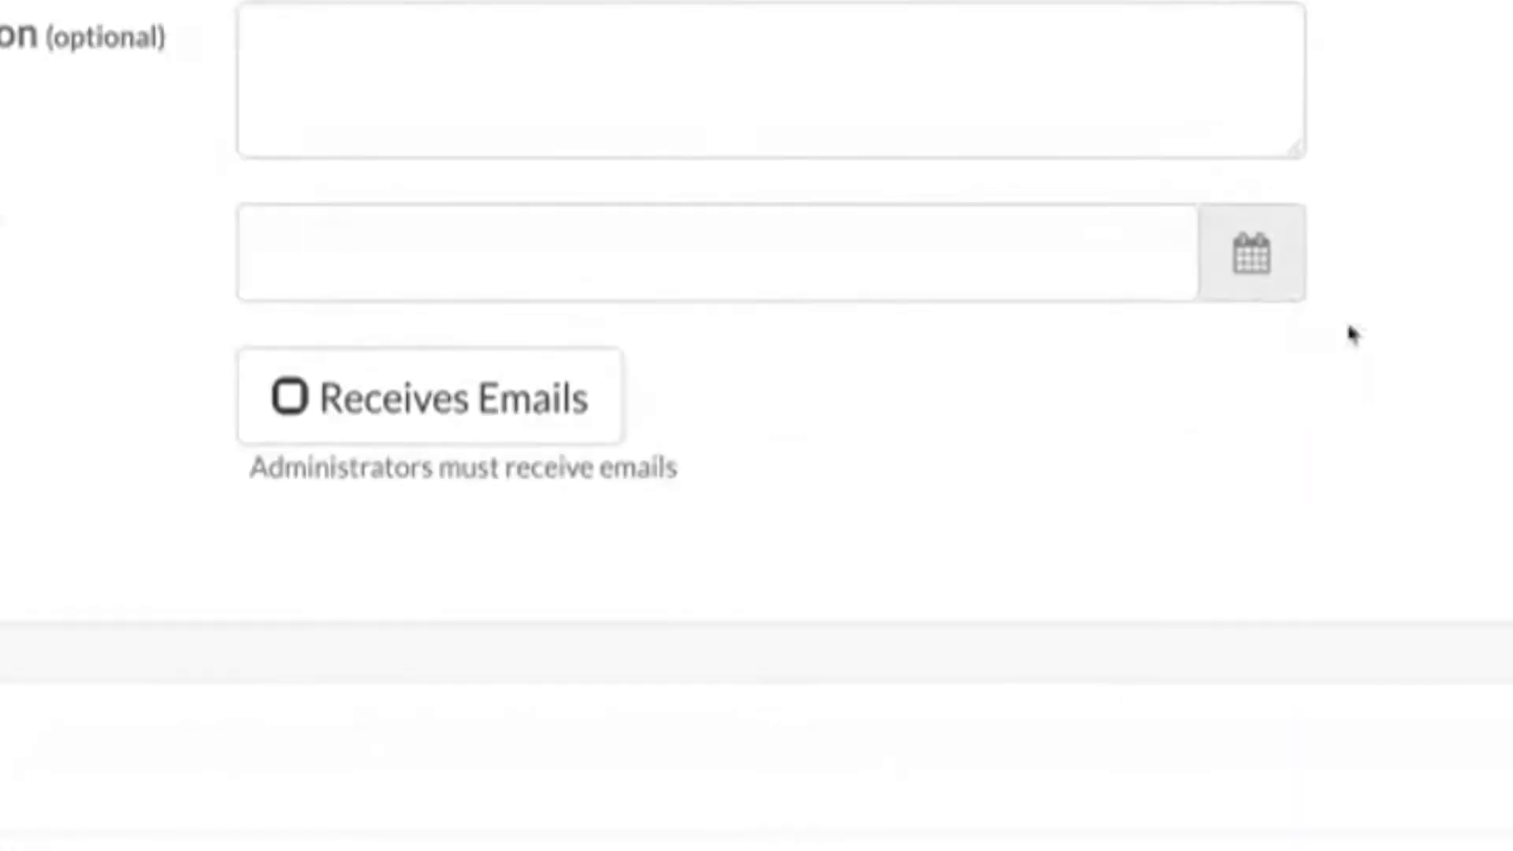
{"action": "left_click", "coordinate": [1261, 662]}
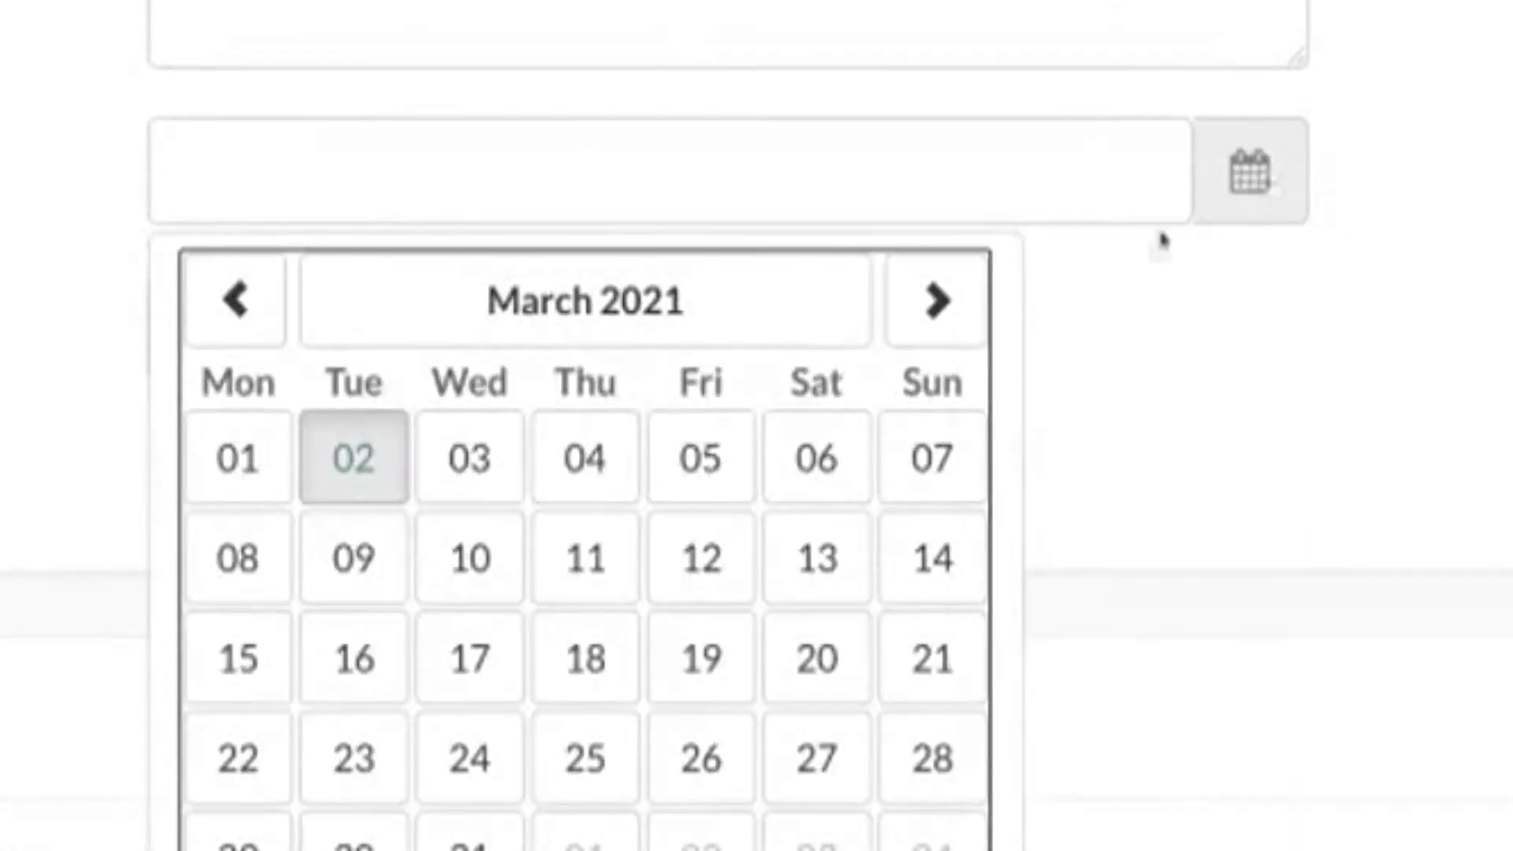
{"action": "left_click", "coordinate": [355, 461]}
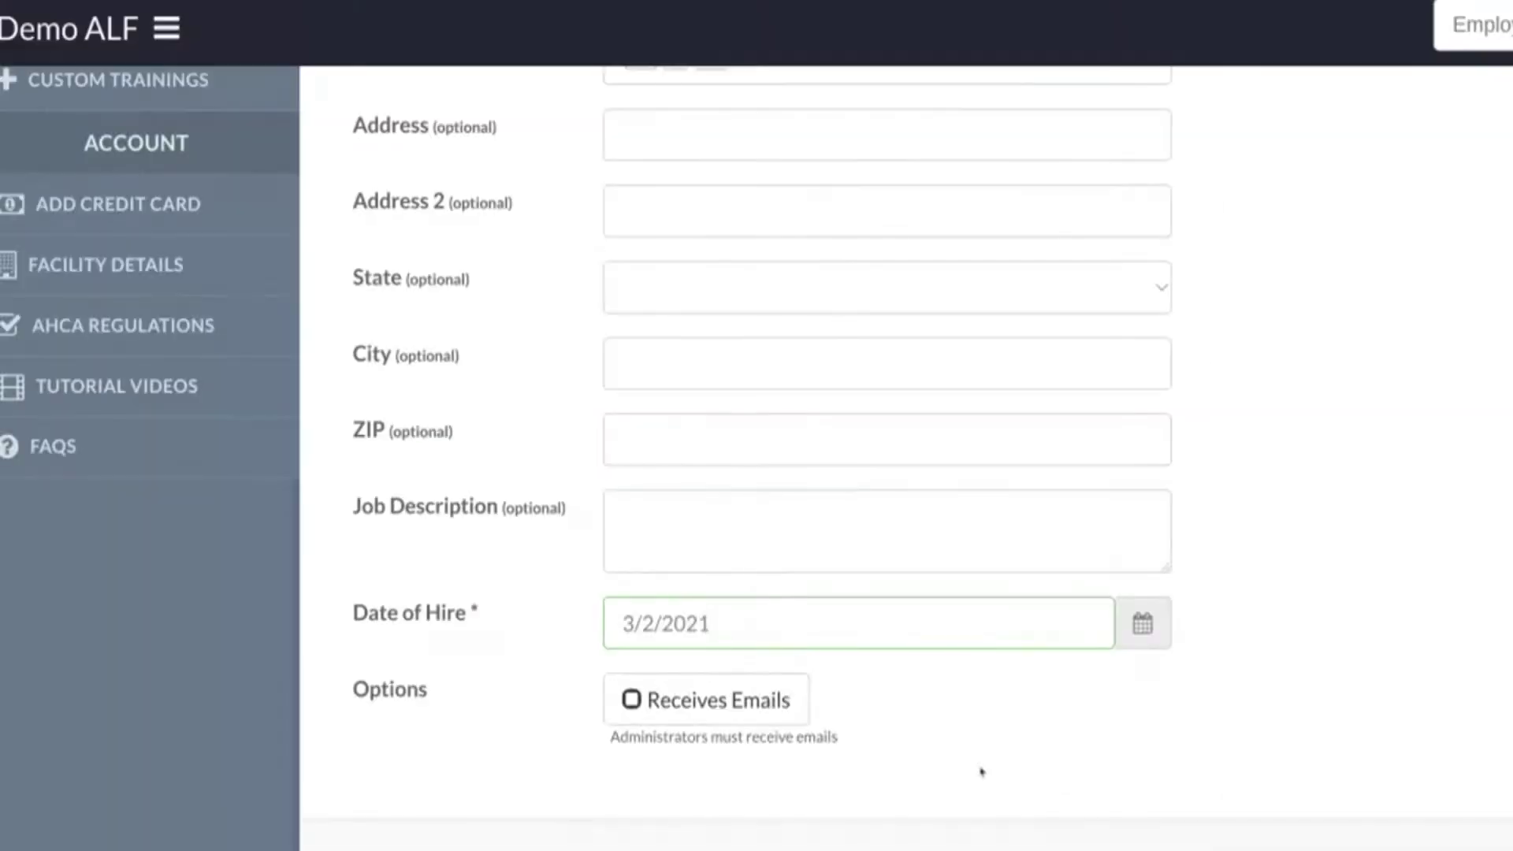
{"action": "scroll", "coordinate": [981, 771], "scroll_direction": "down", "scroll_amount": 7}
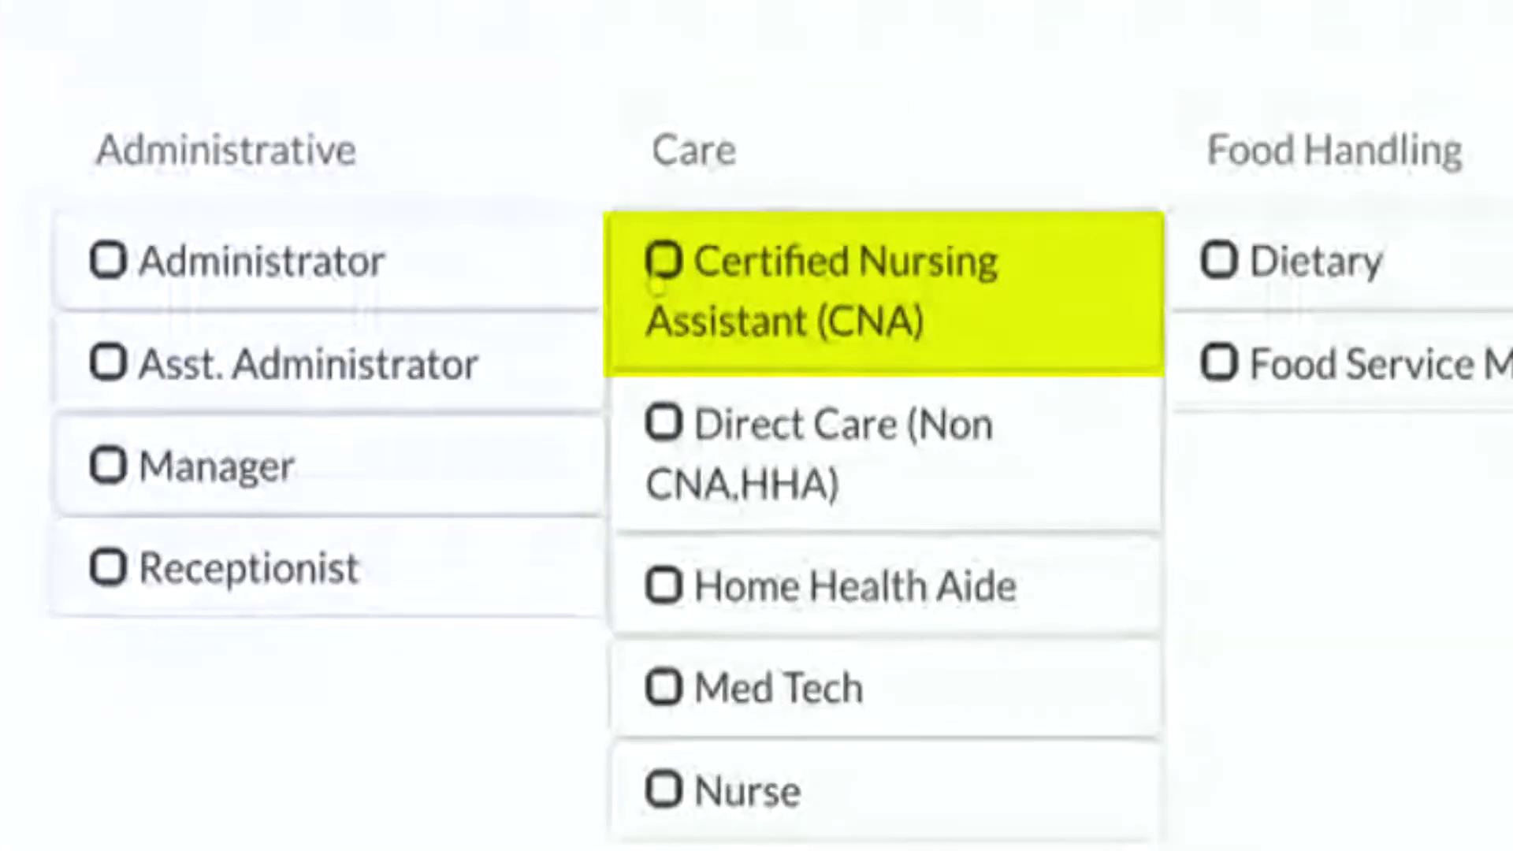
{"action": "left_click", "coordinate": [661, 382]}
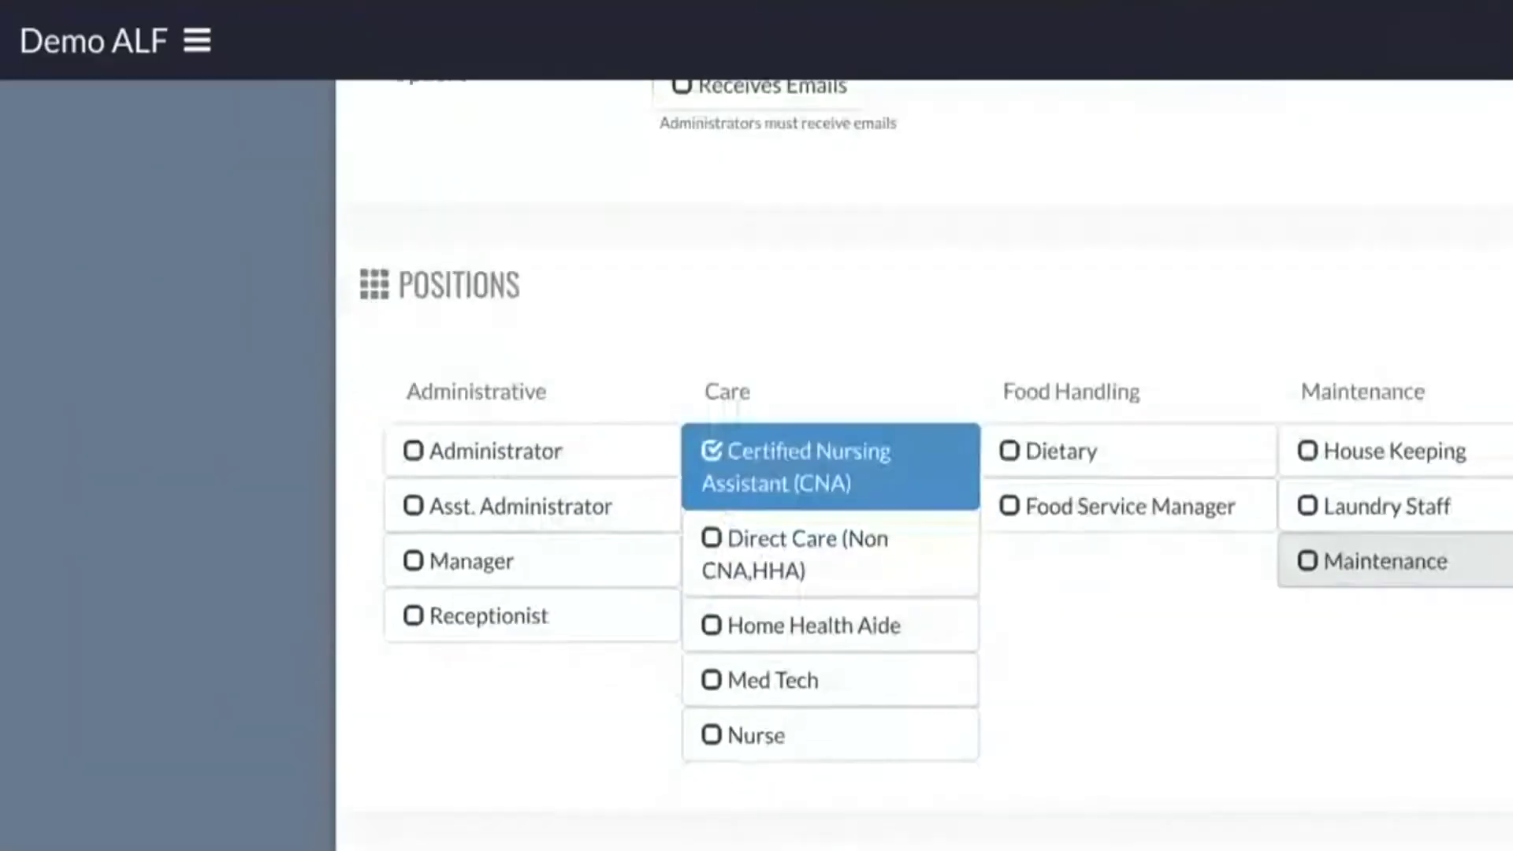
- Answer yes to the medication, CNA license, food, COVID-19 test and Alzheimer's questions
{"action": "scroll", "coordinate": [1388, 561], "scroll_direction": "down", "scroll_amount": 3}
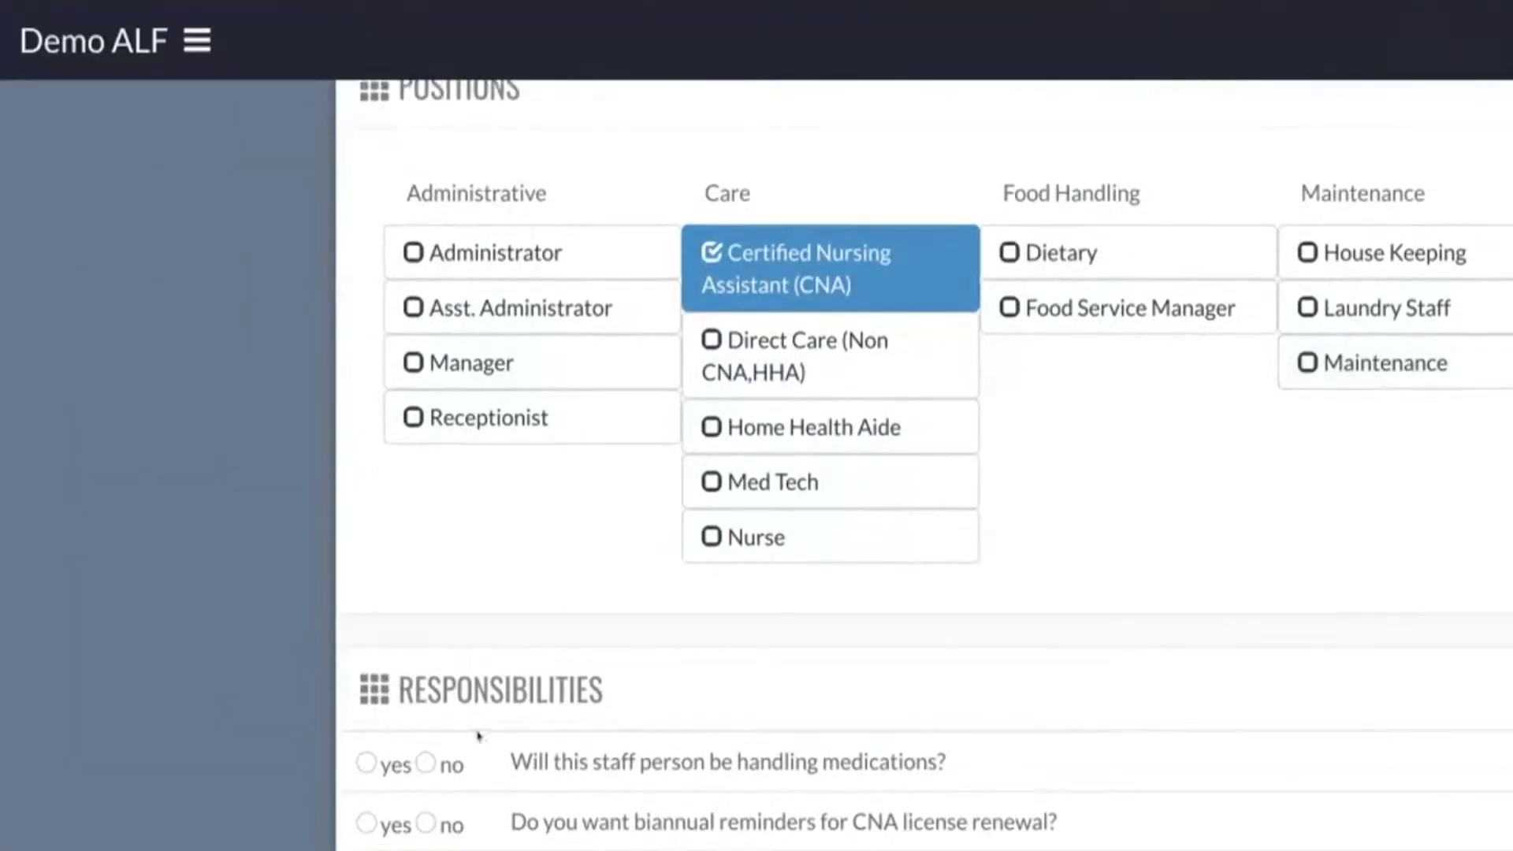
{"action": "scroll", "coordinate": [413, 734], "scroll_direction": "down", "scroll_amount": 4}
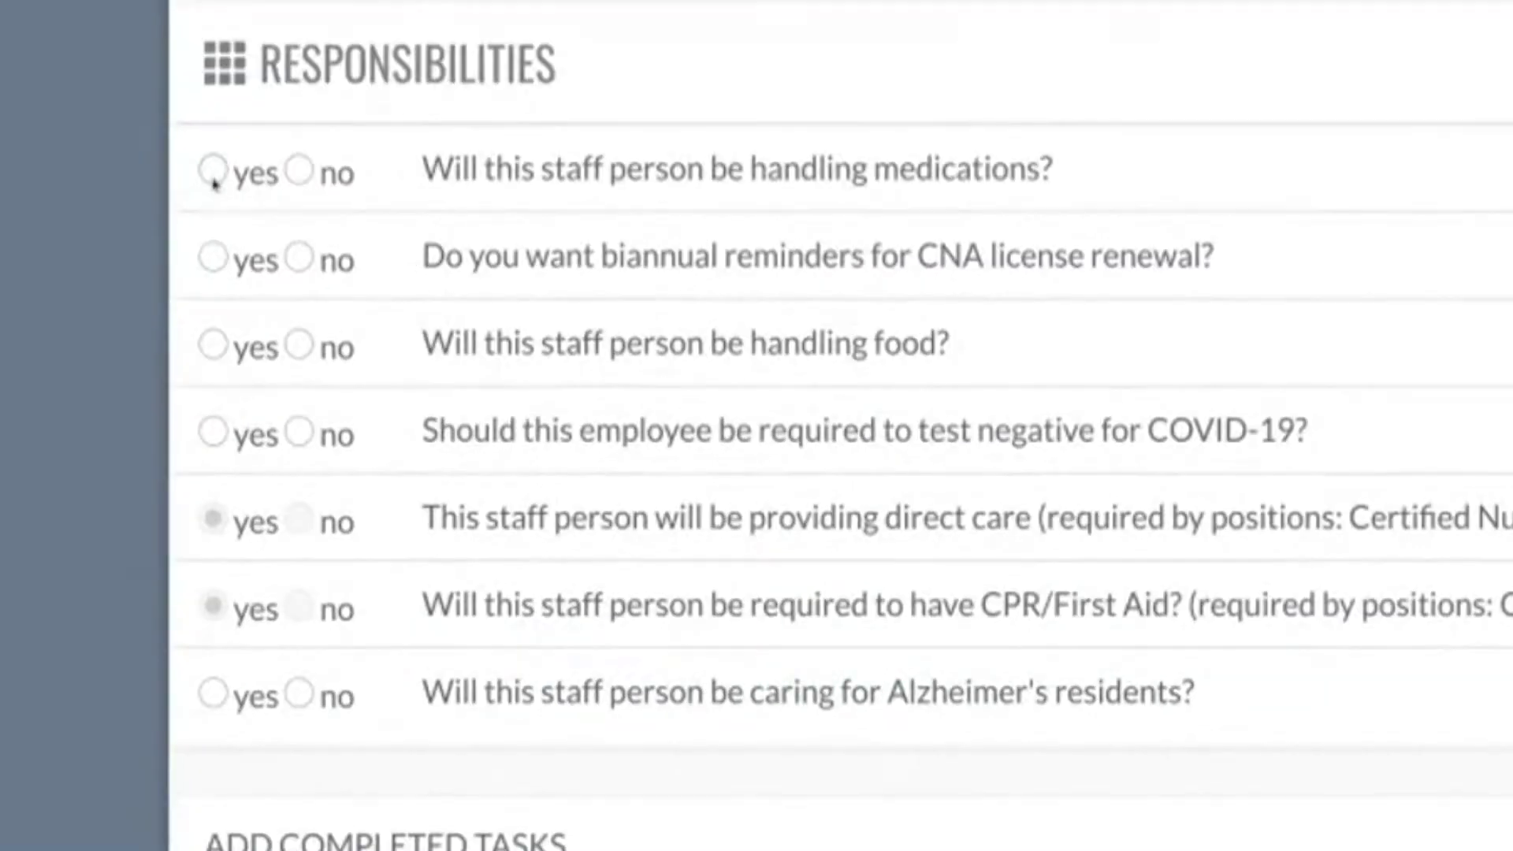
{"action": "left_click", "coordinate": [367, 763]}
{"action": "left_click", "coordinate": [212, 257]}
{"action": "left_click", "coordinate": [212, 345]}
{"action": "left_click", "coordinate": [212, 432]}
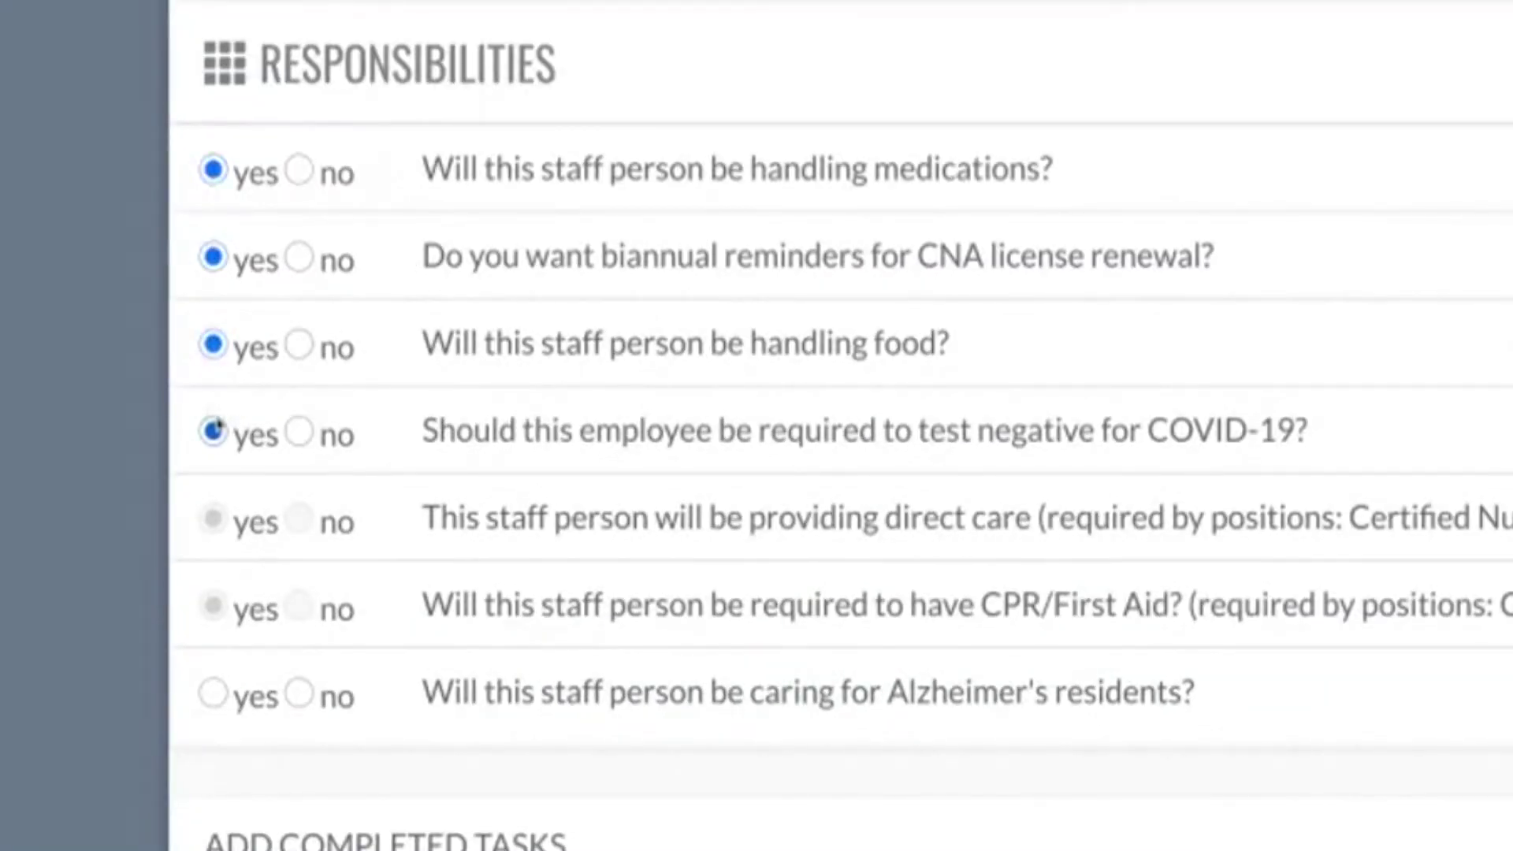
{"action": "left_click", "coordinate": [212, 694]}
{"action": "scroll", "coordinate": [212, 693], "scroll_direction": "down", "scroll_amount": 5}
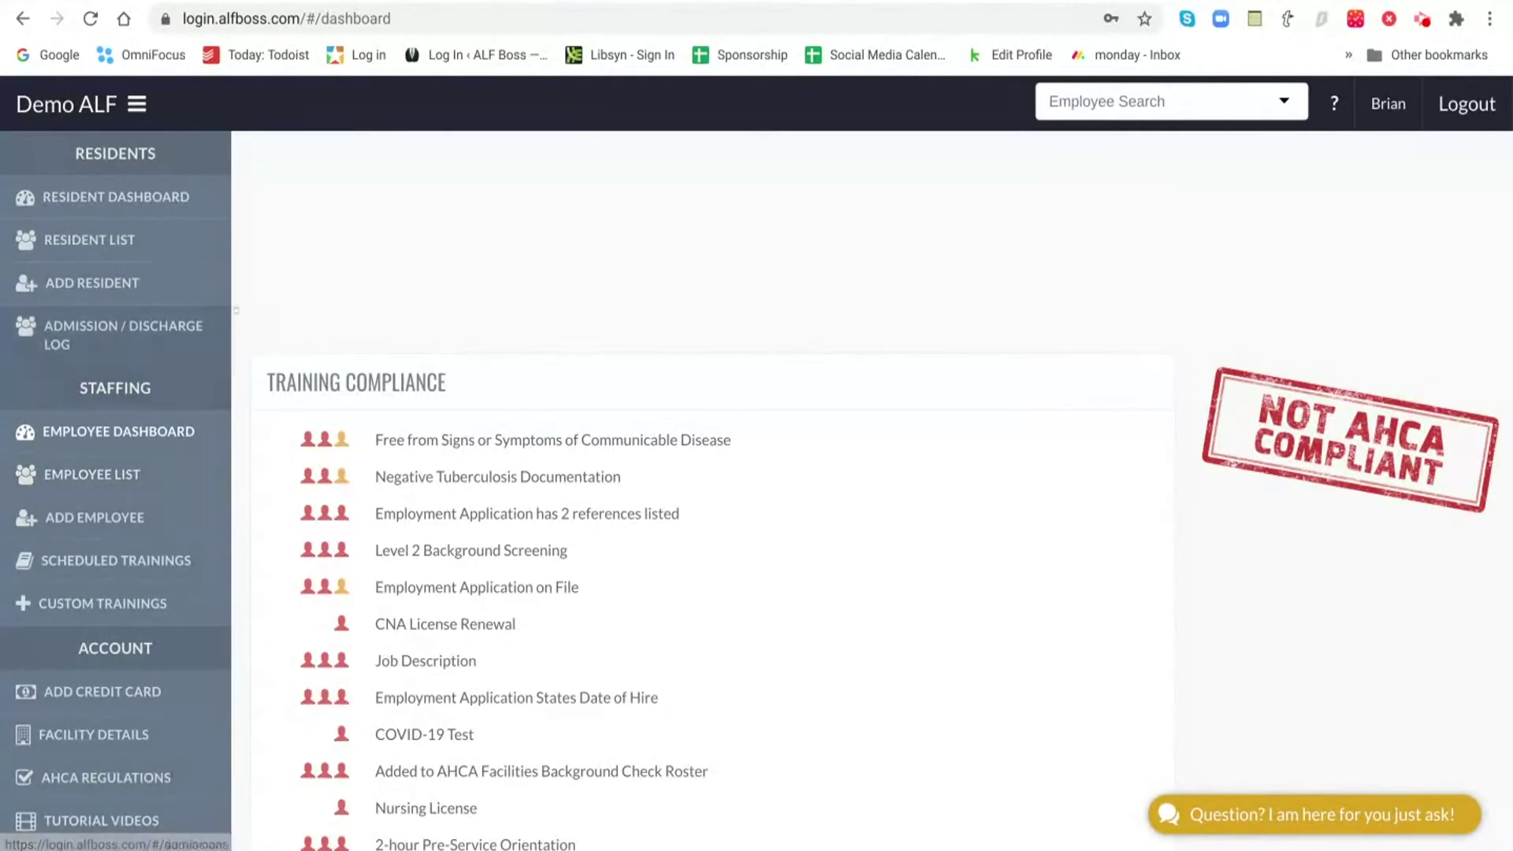
- Open Facility Details from the Account section of the sidebar
{"action": "scroll", "coordinate": [246, 298], "scroll_direction": "down", "scroll_amount": 4}
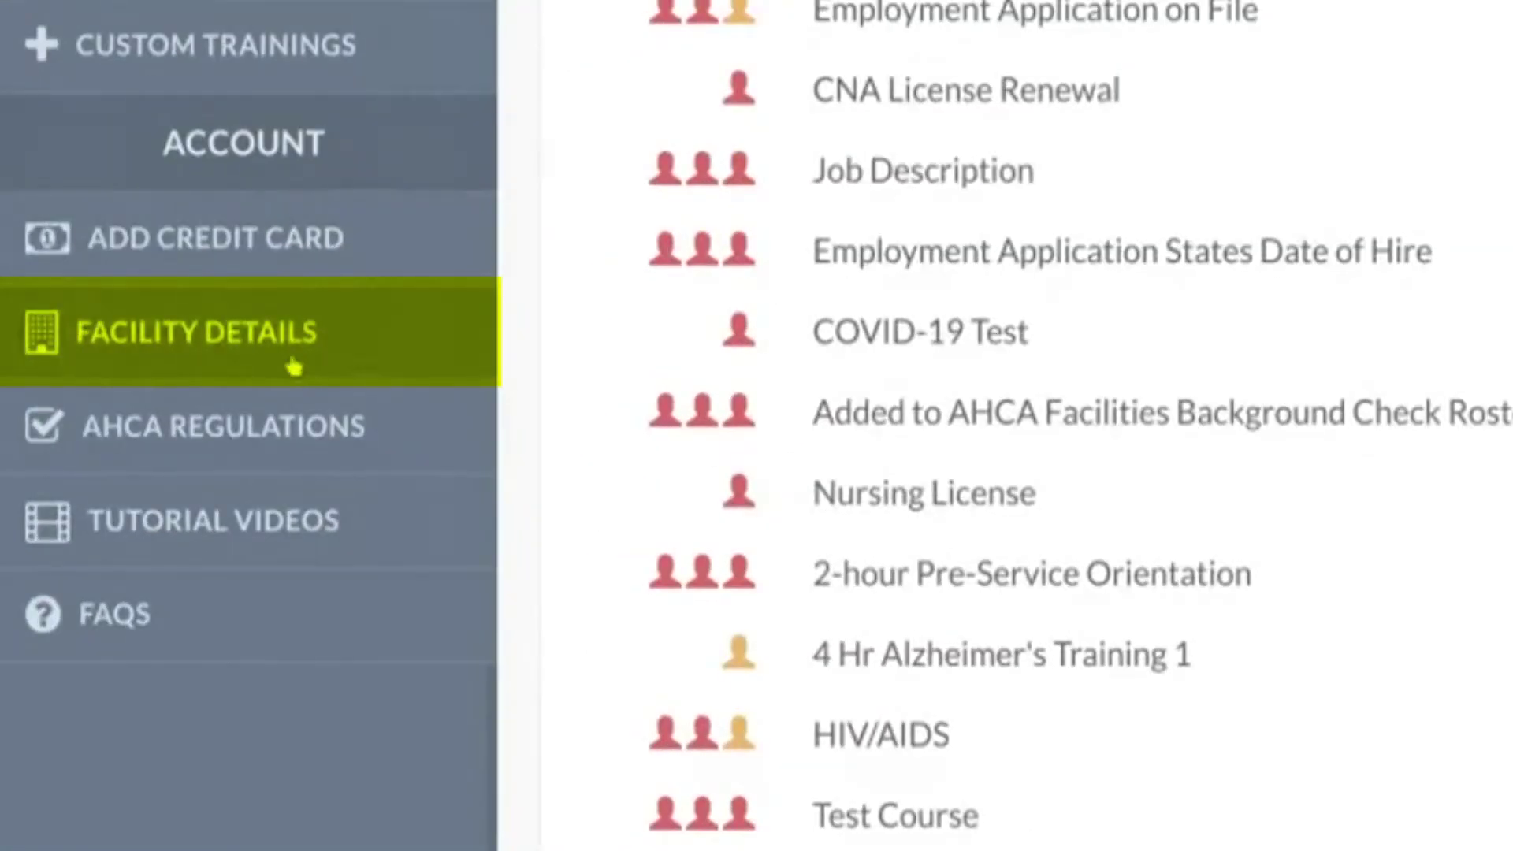
{"action": "left_click", "coordinate": [237, 332]}
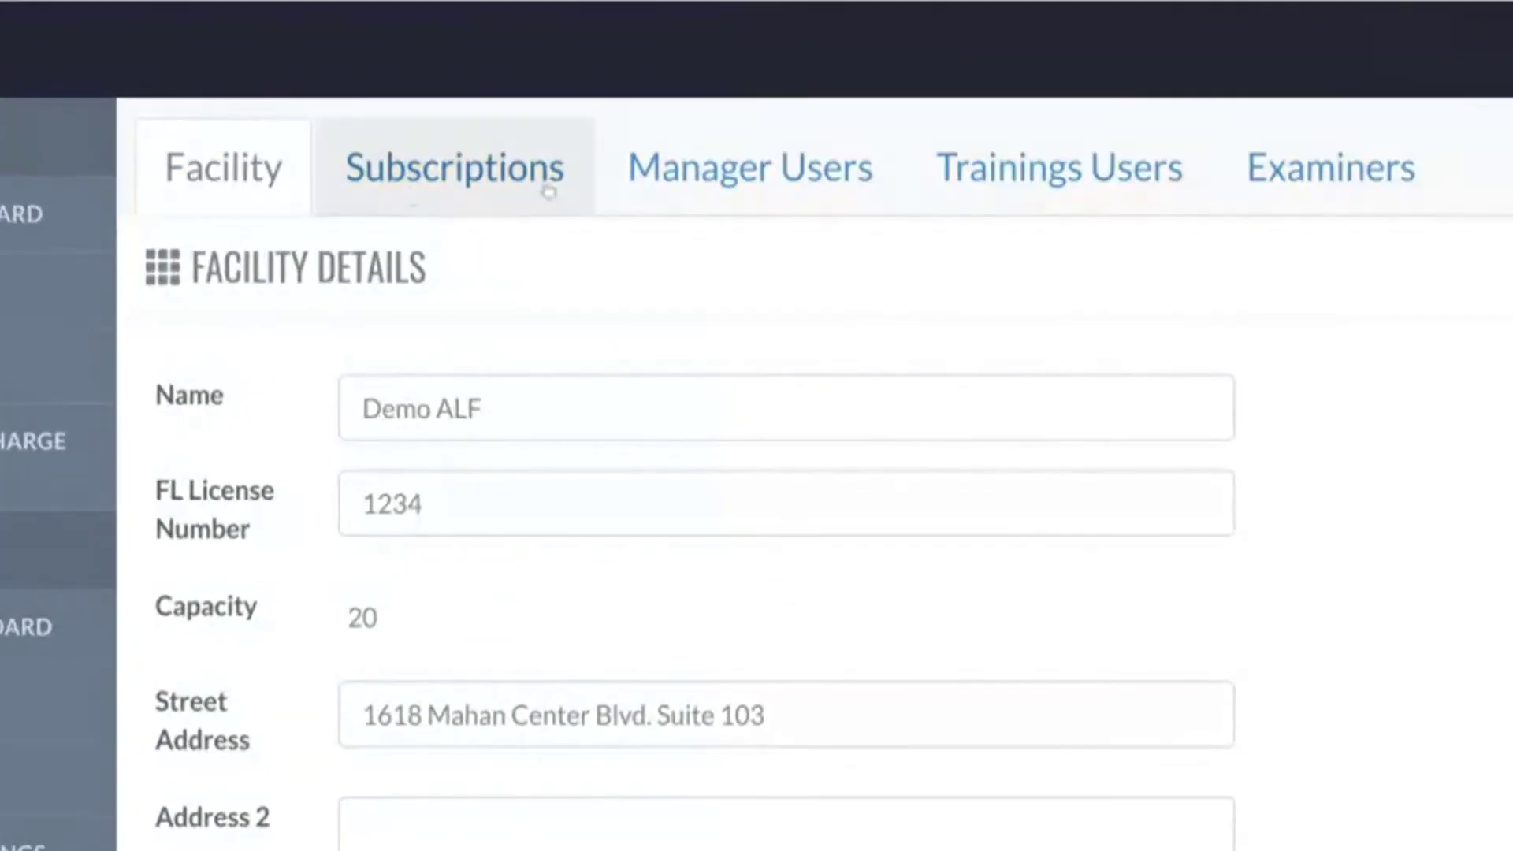
- Show the facility's Trainings Users tab
{"action": "left_click", "coordinate": [1012, 183]}
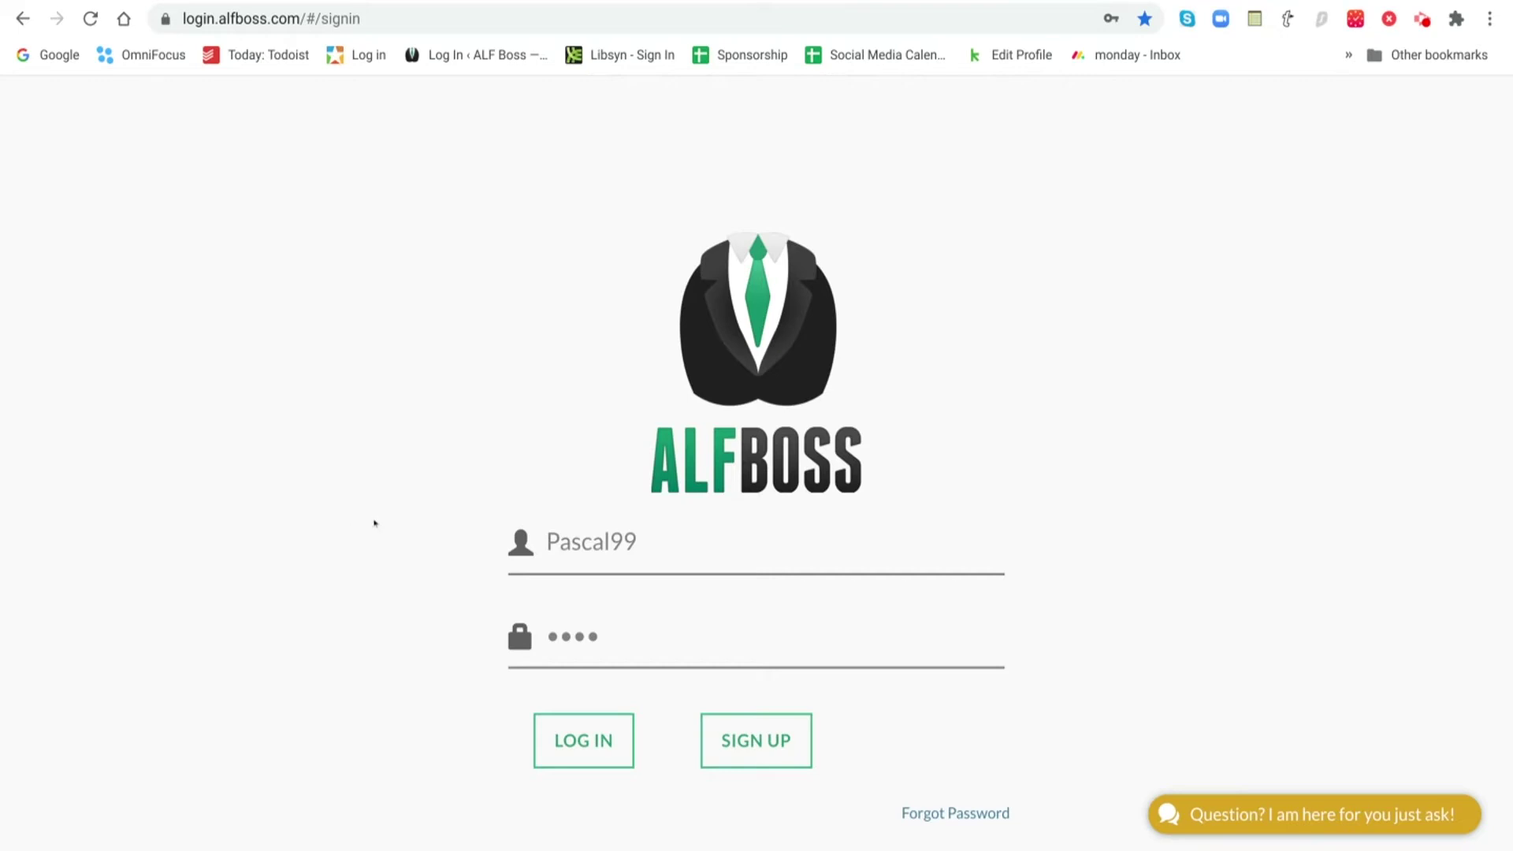
- Sign in with the new employee's username and password
{"action": "left_click", "coordinate": [650, 540]}
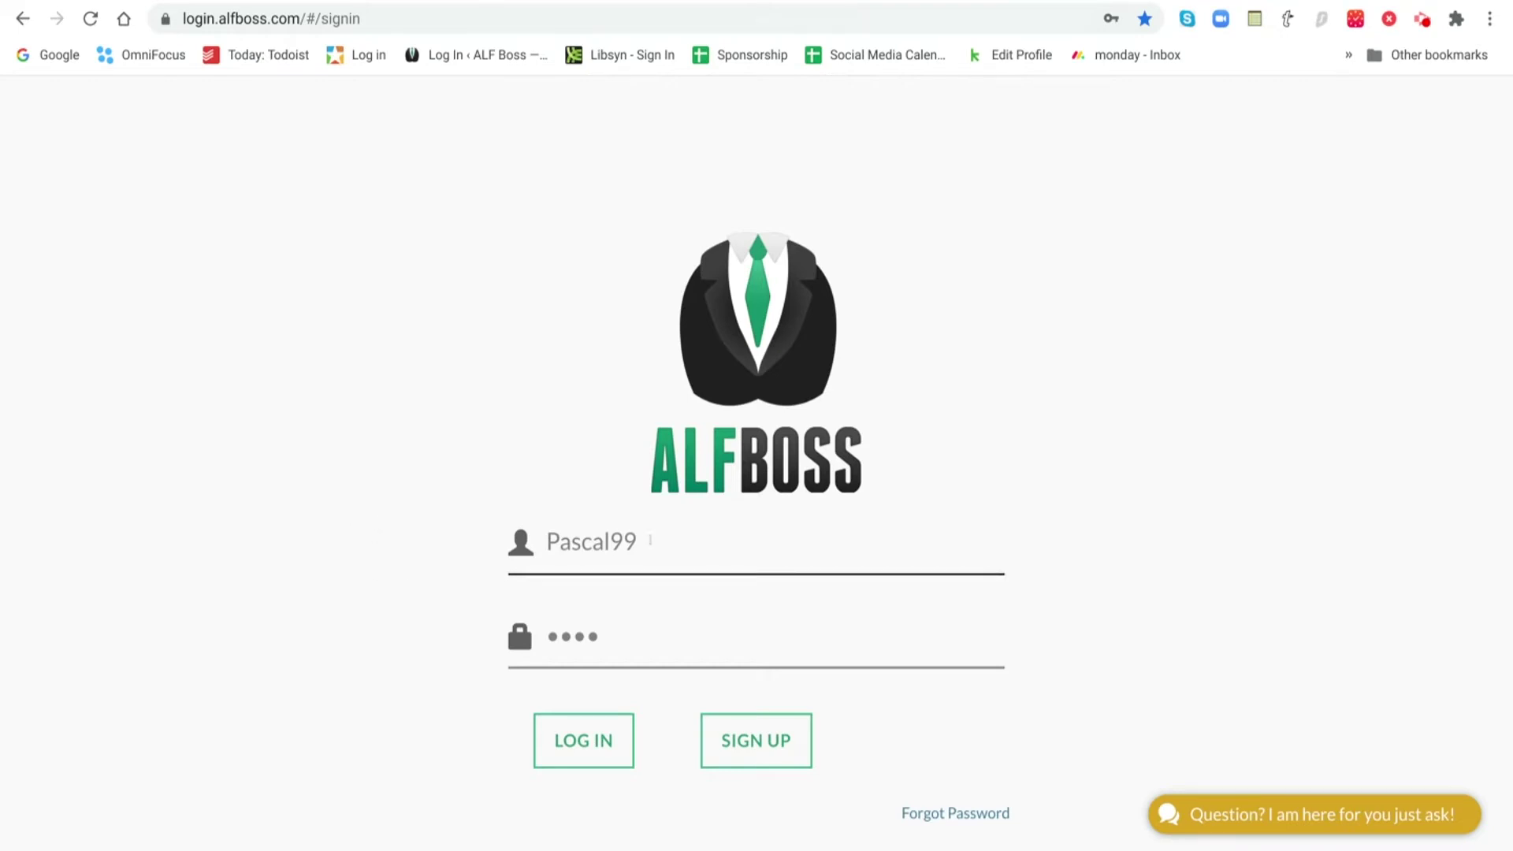
{"action": "left_click", "coordinate": [630, 637]}
{"action": "left_click", "coordinate": [583, 740]}
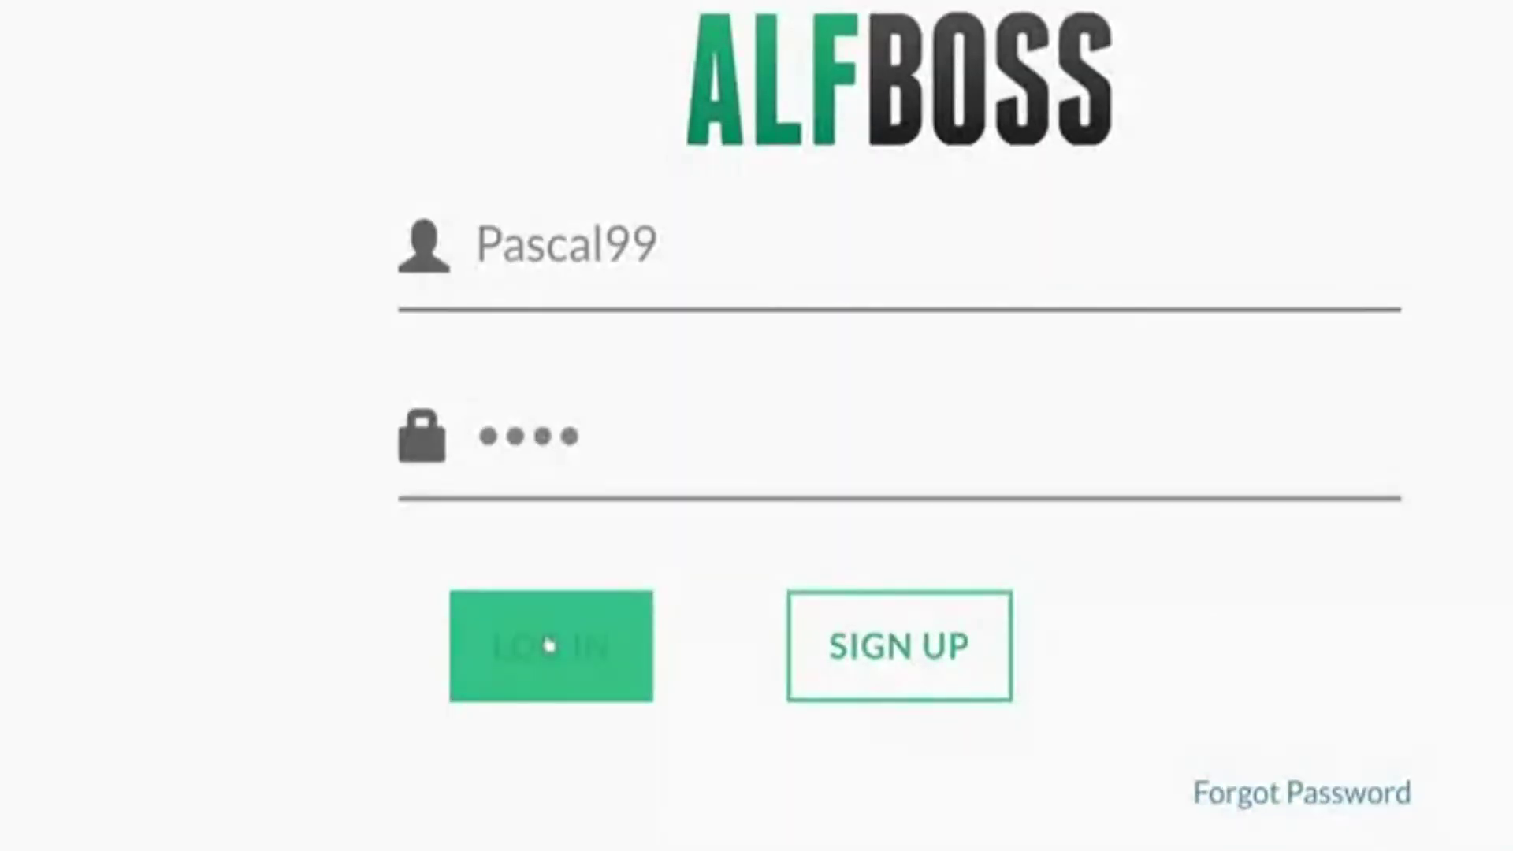
{"action": "left_click", "coordinate": [549, 644]}
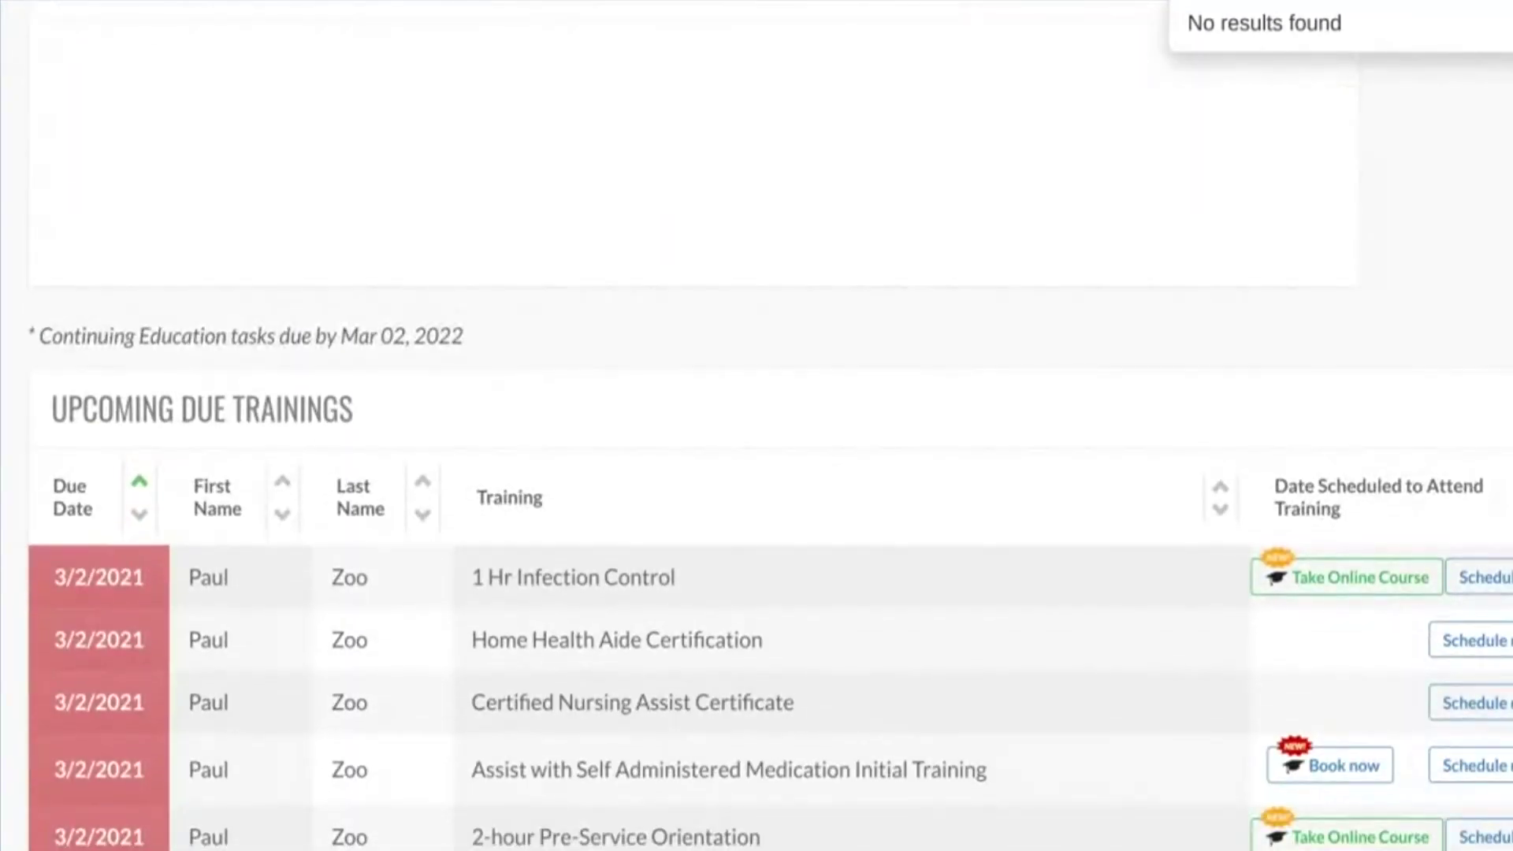
{"action": "scroll", "coordinate": [757, 552], "scroll_direction": "down", "scroll_amount": 3}
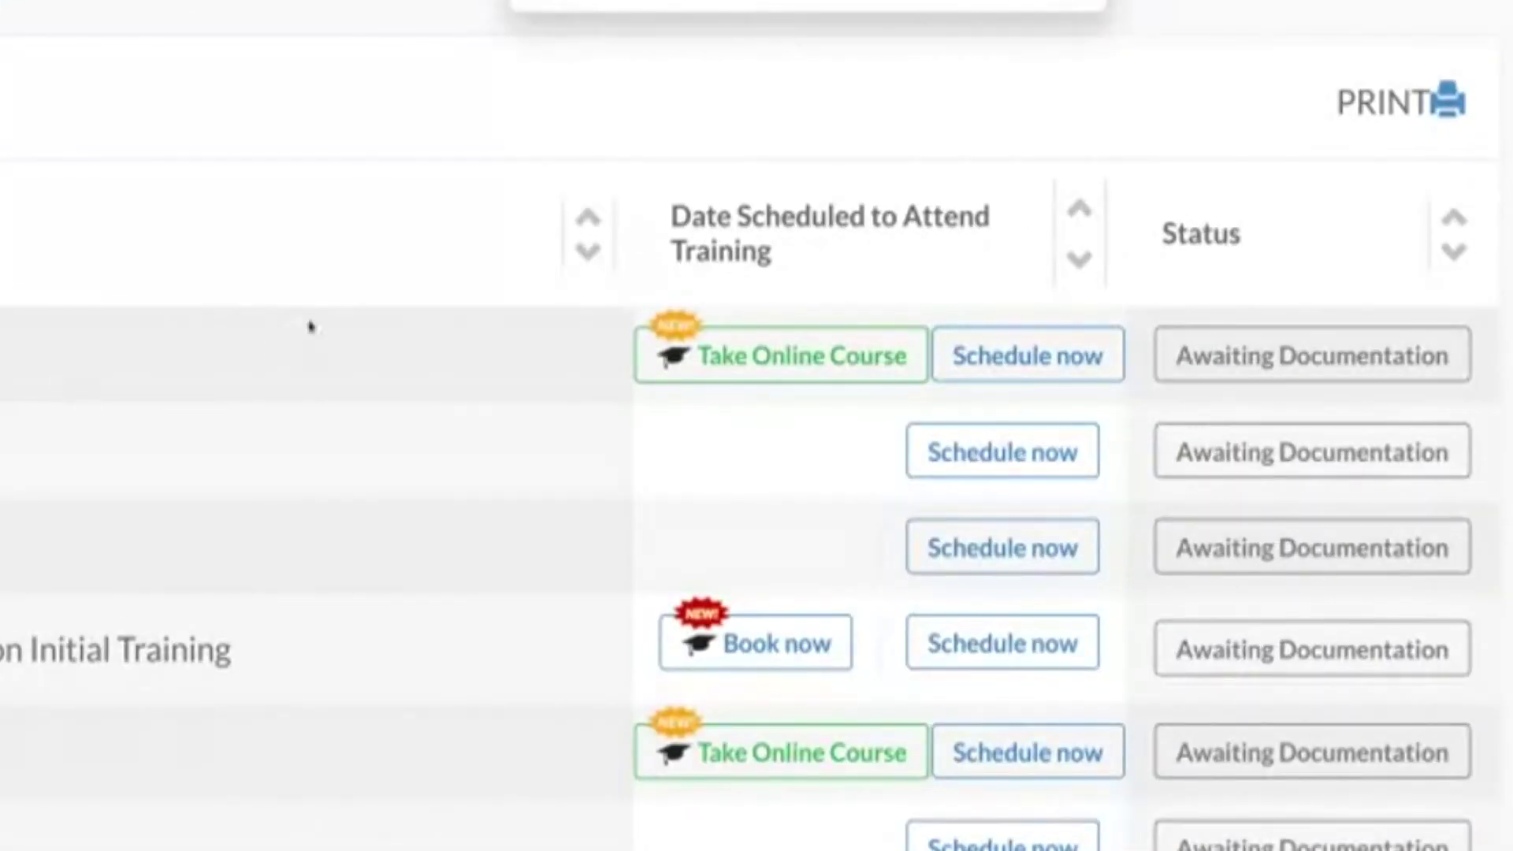
- Take the 1 Hr Infection Control online course from Upcoming Due Trainings
{"action": "mouse_move", "coordinate": [678, 353]}
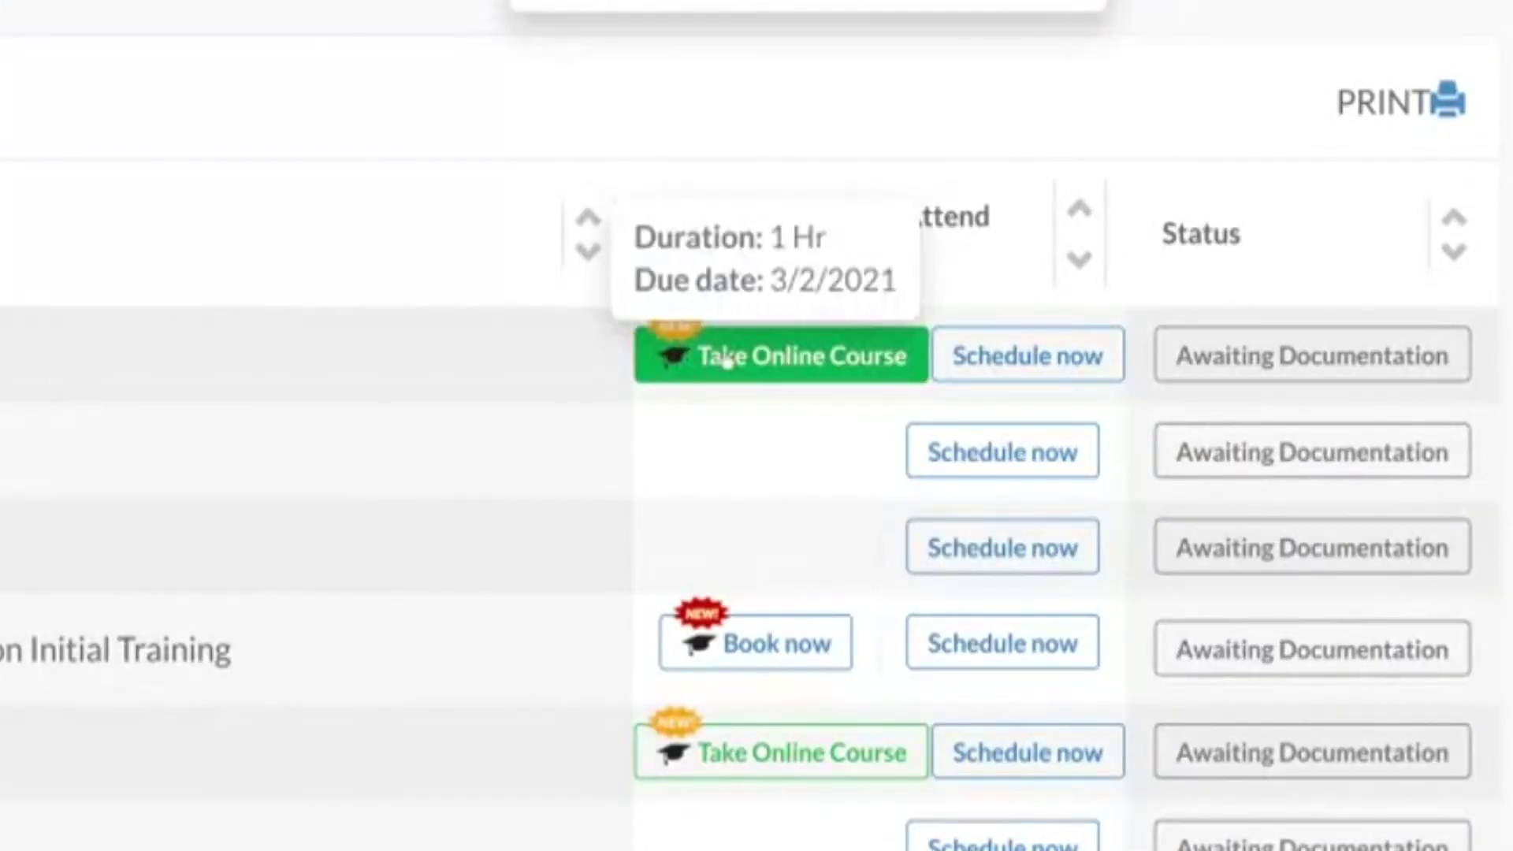
{"action": "left_click", "coordinate": [726, 361]}
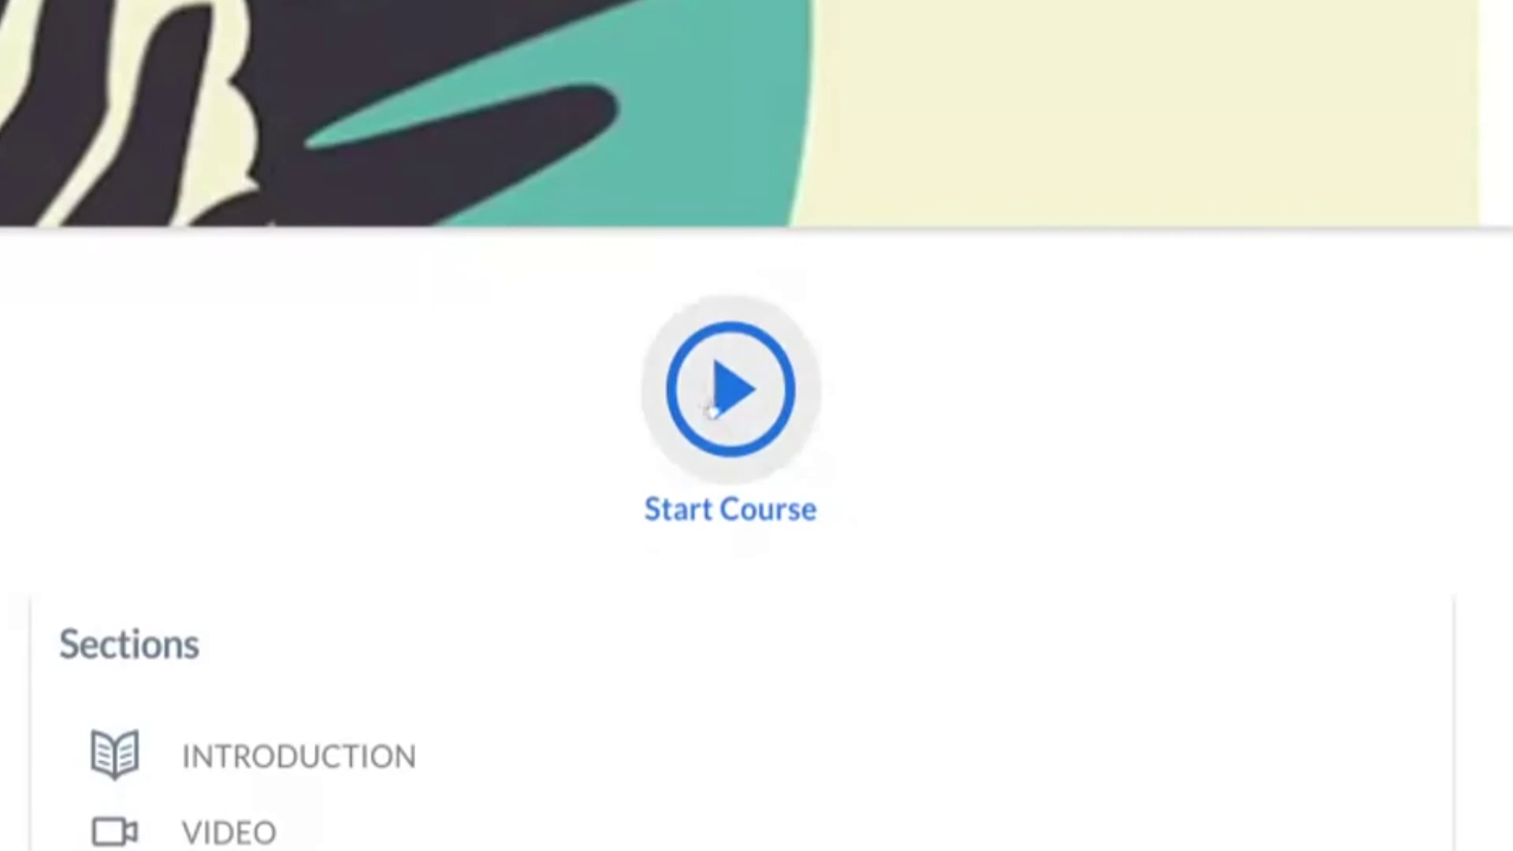
- Start the 1 hr Infection Control course at its Introduction
{"action": "left_click", "coordinate": [712, 407]}
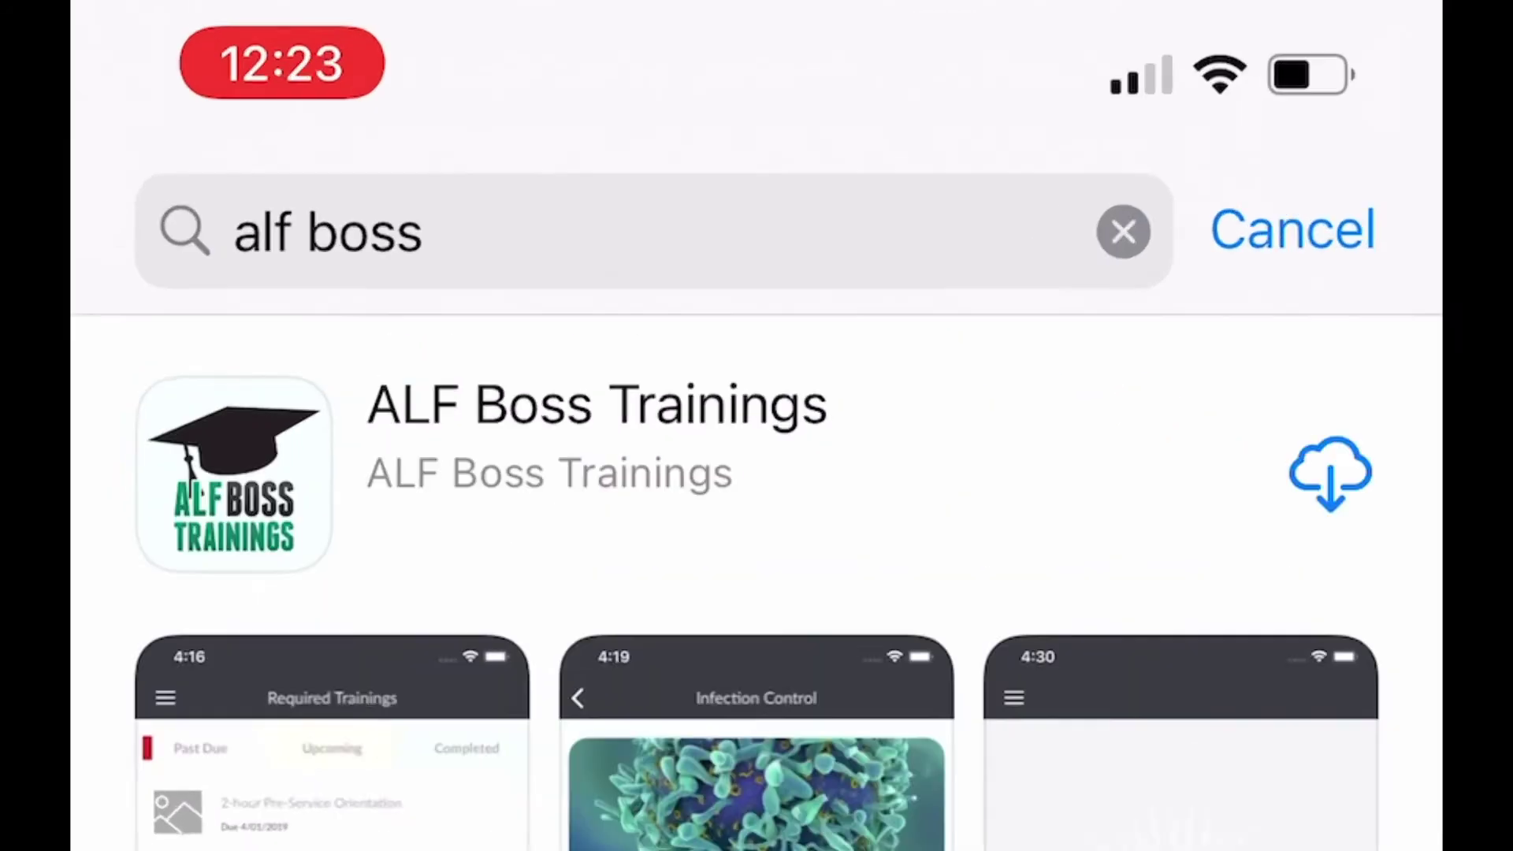
- Download the ALF Boss Trainings app from the 'alf boss' search results
{"action": "left_click", "coordinate": [923, 133]}
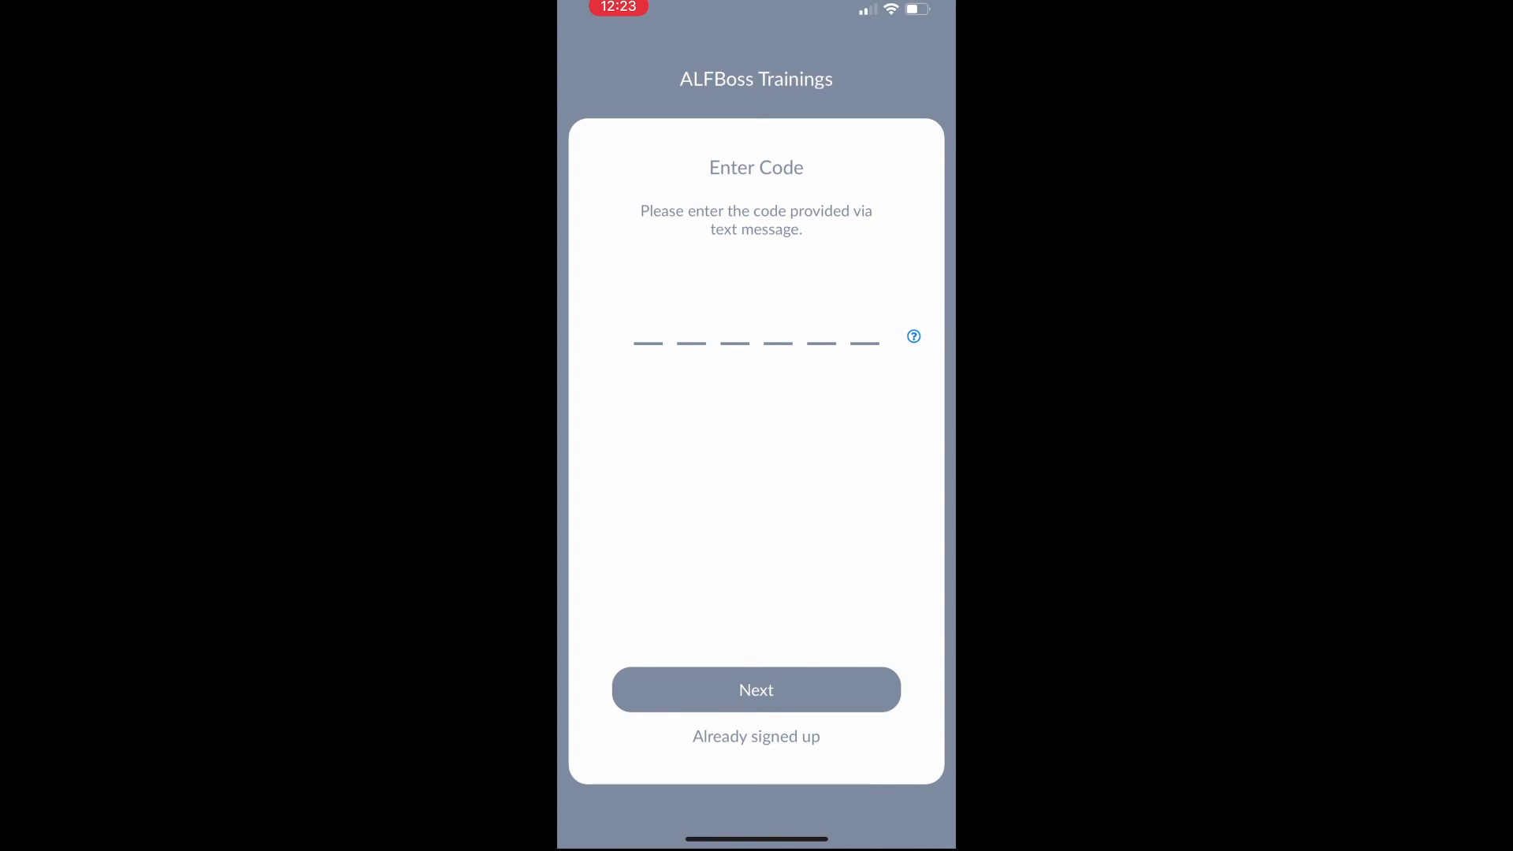
- Log in via 'Already signed up' with the new employee's username and password
{"action": "left_click", "coordinate": [756, 736]}
{"action": "left_click", "coordinate": [756, 390]}
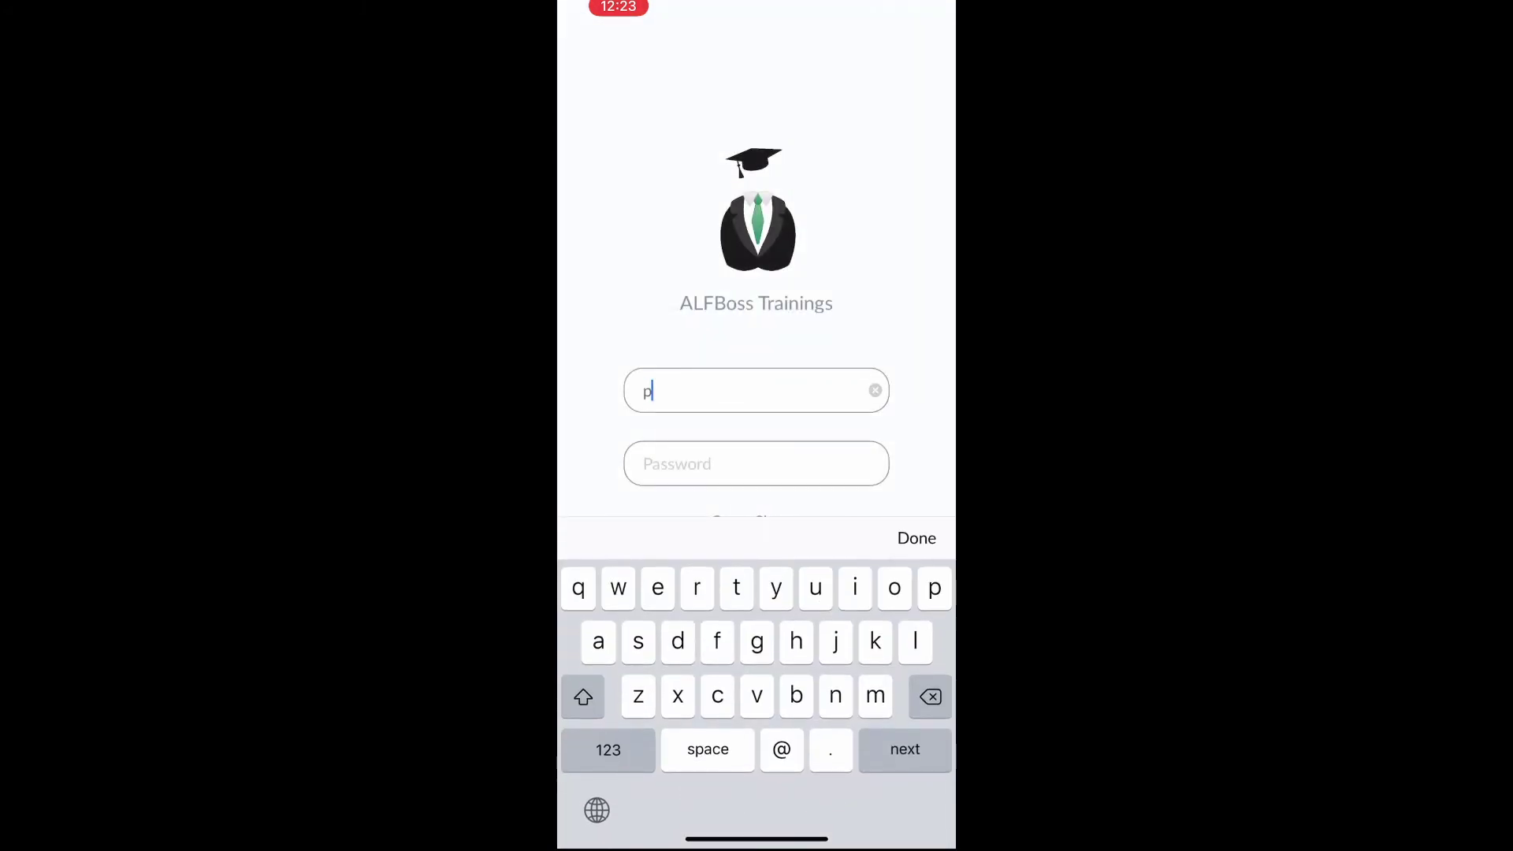
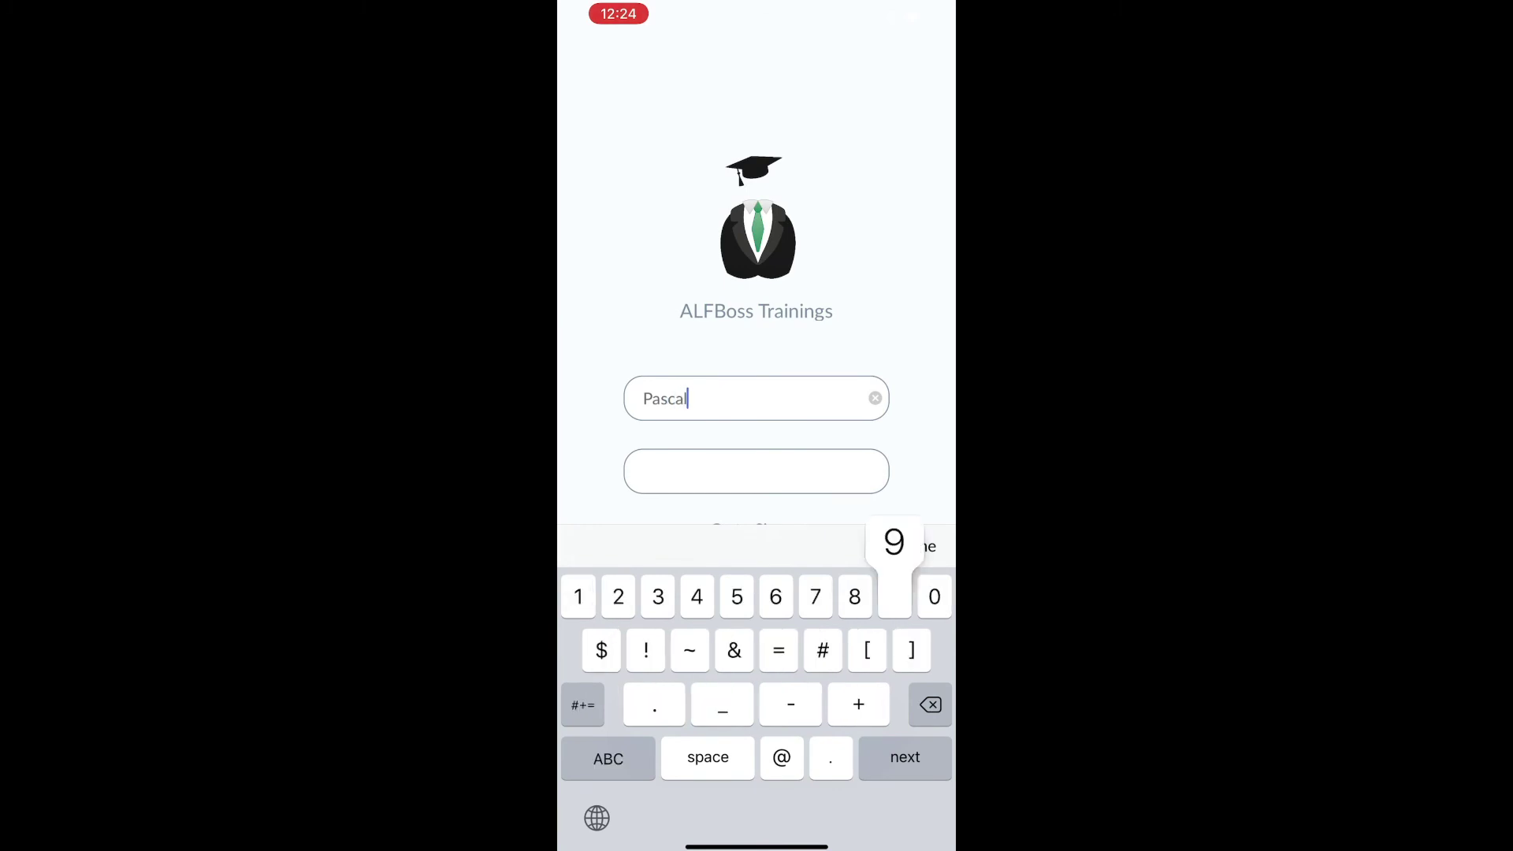
{"action": "left_click", "coordinate": [917, 546]}
{"action": "left_click", "coordinate": [753, 726]}
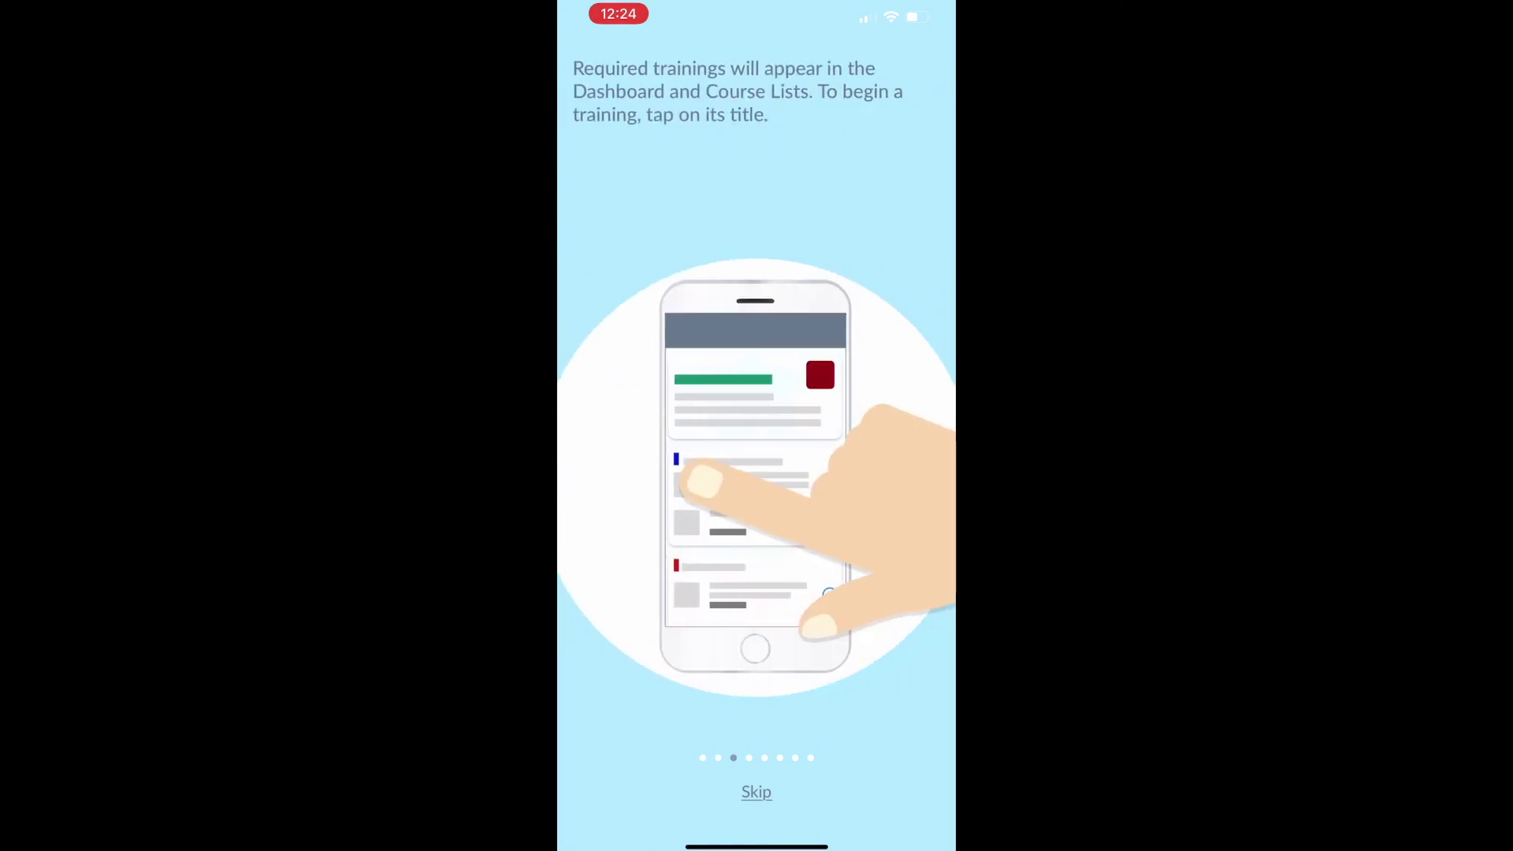
- Skip the tips, open 2-hour Pre-Service Orientation, play its Introduction, and advance to Preservice Video
{"action": "left_click", "coordinate": [757, 792]}
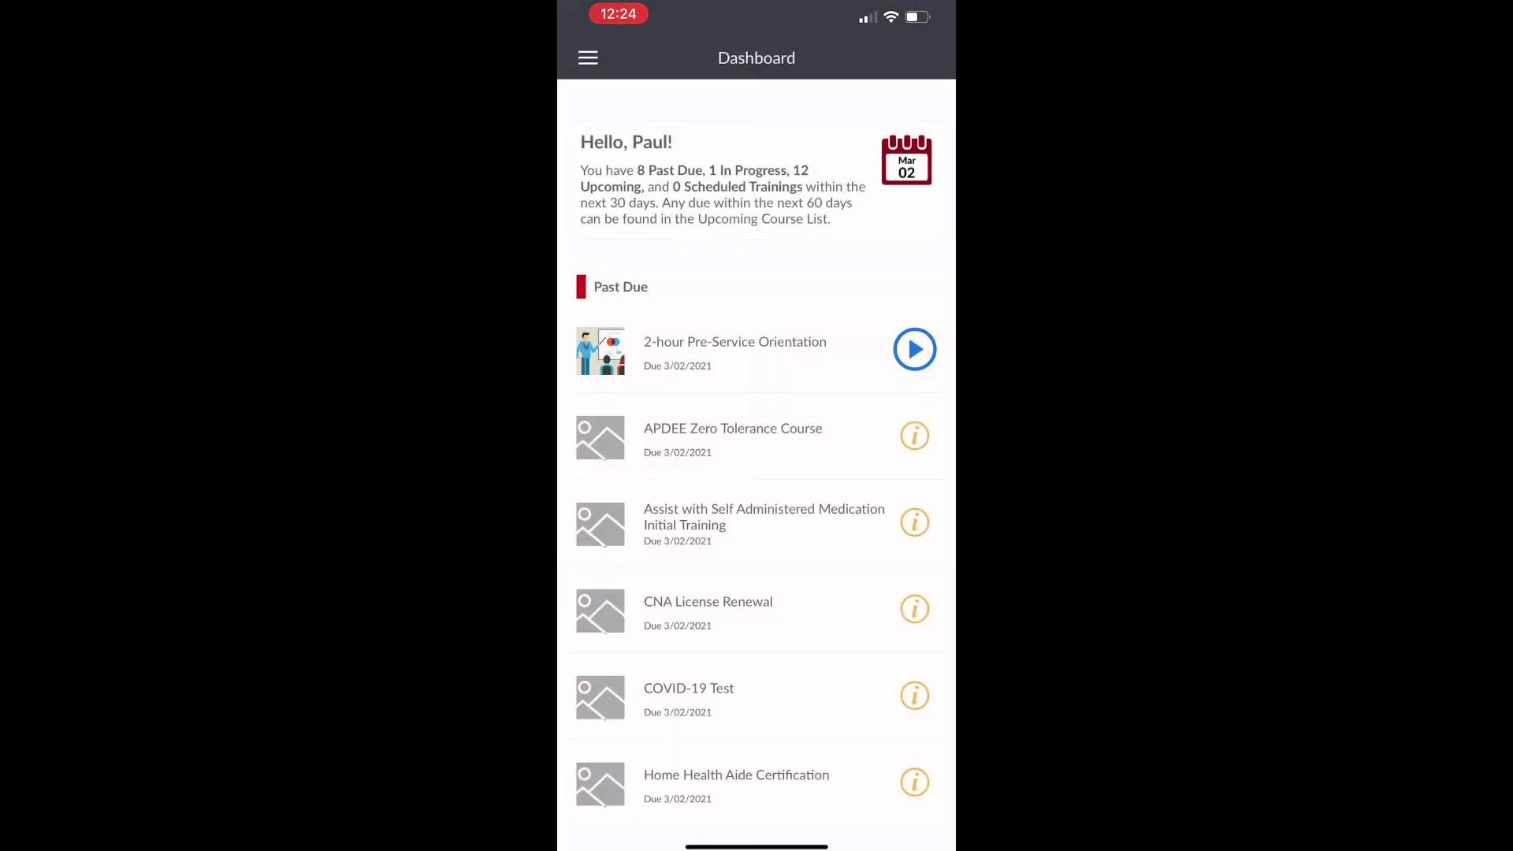
{"action": "scroll", "coordinate": [756, 454], "scroll_direction": "down", "scroll_amount": 2}
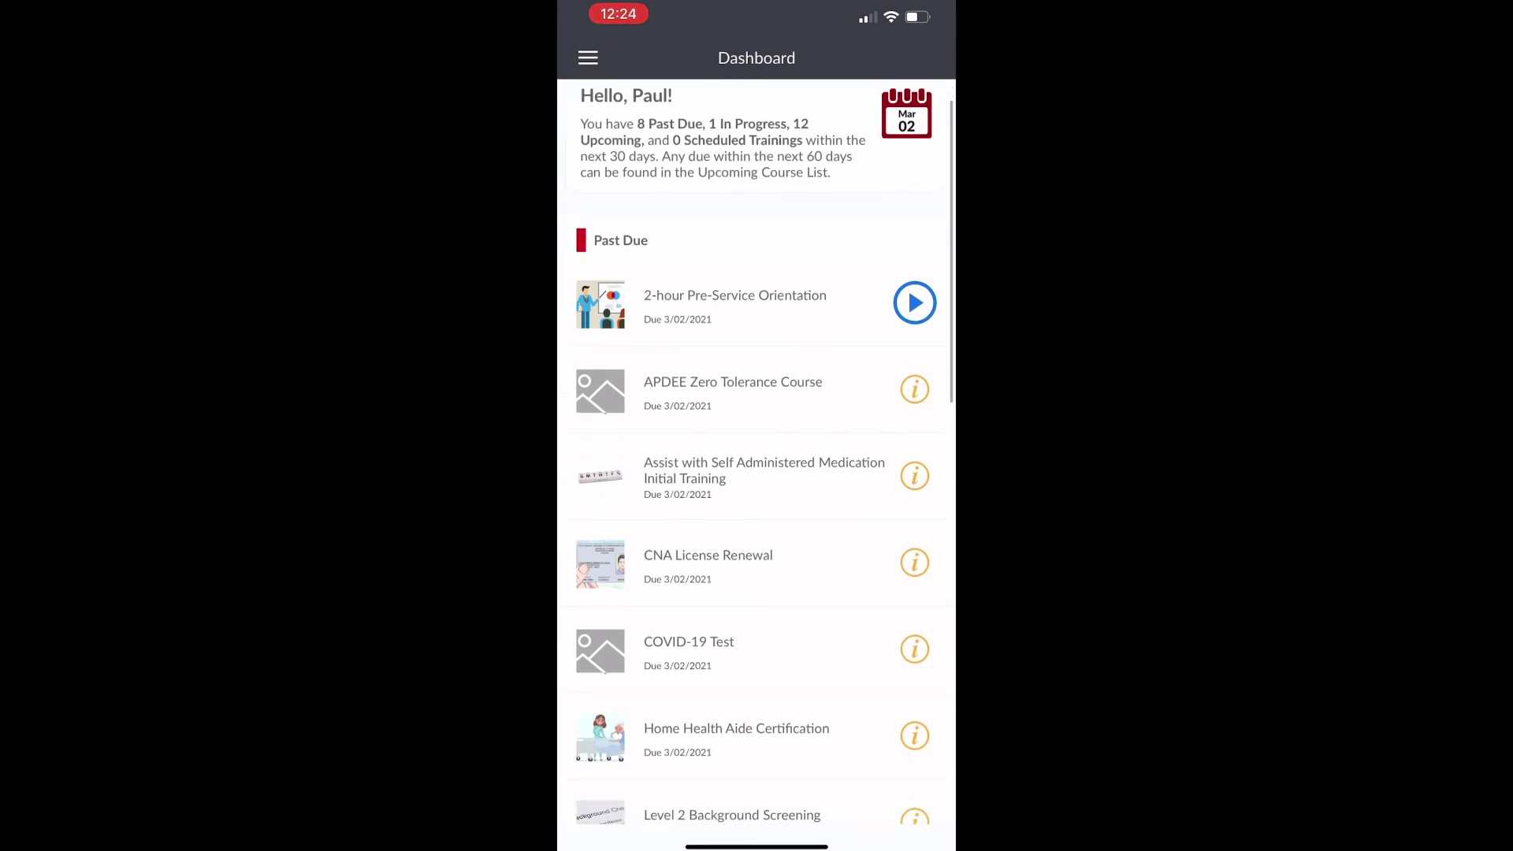
{"action": "scroll", "coordinate": [756, 454], "scroll_direction": "up", "scroll_amount": 2}
{"action": "left_click", "coordinate": [915, 349]}
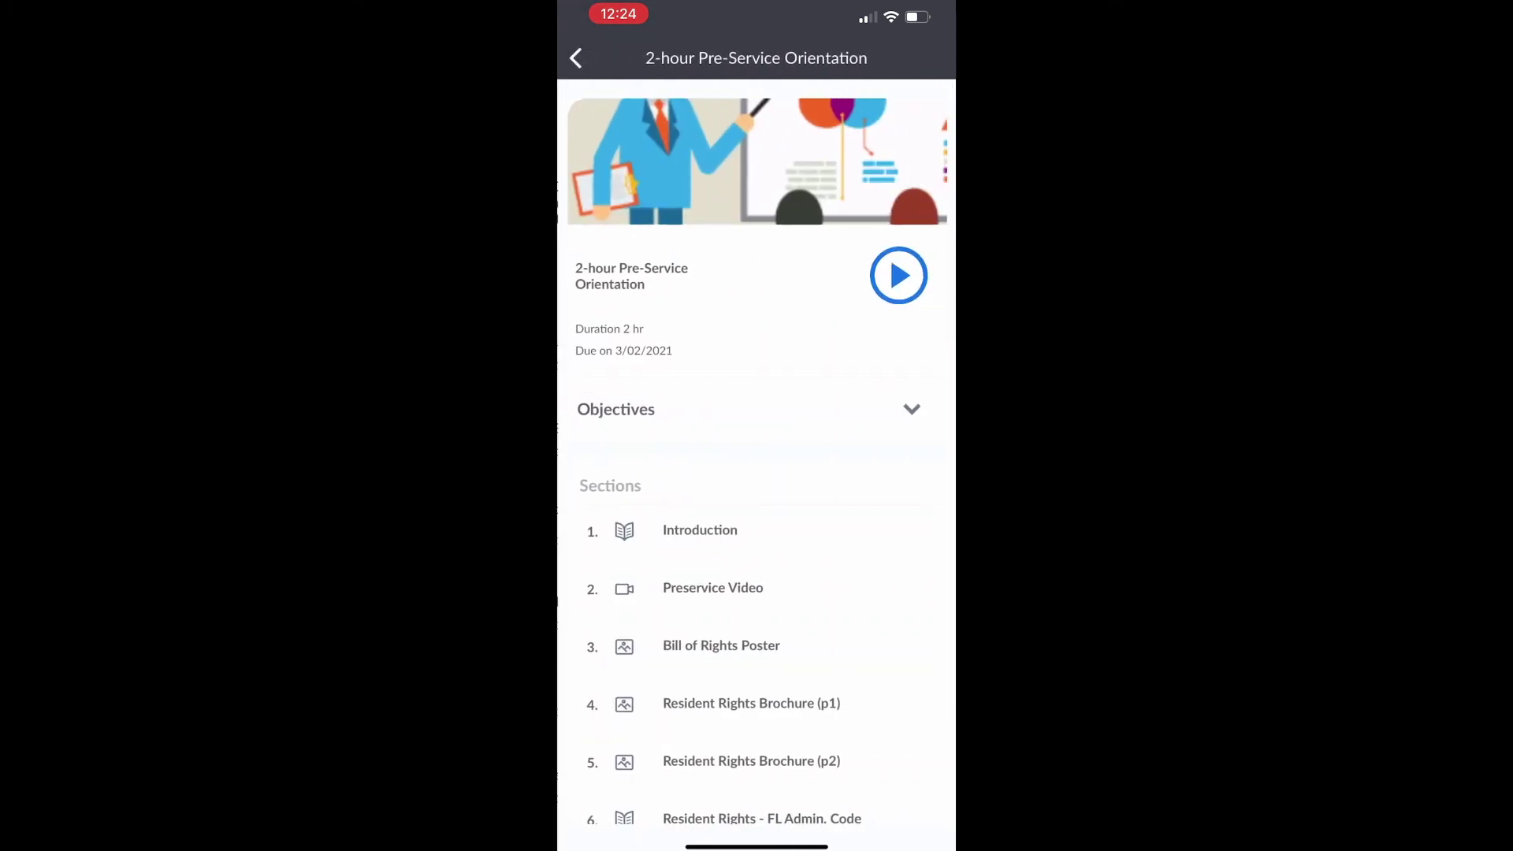
{"action": "left_click", "coordinate": [898, 273]}
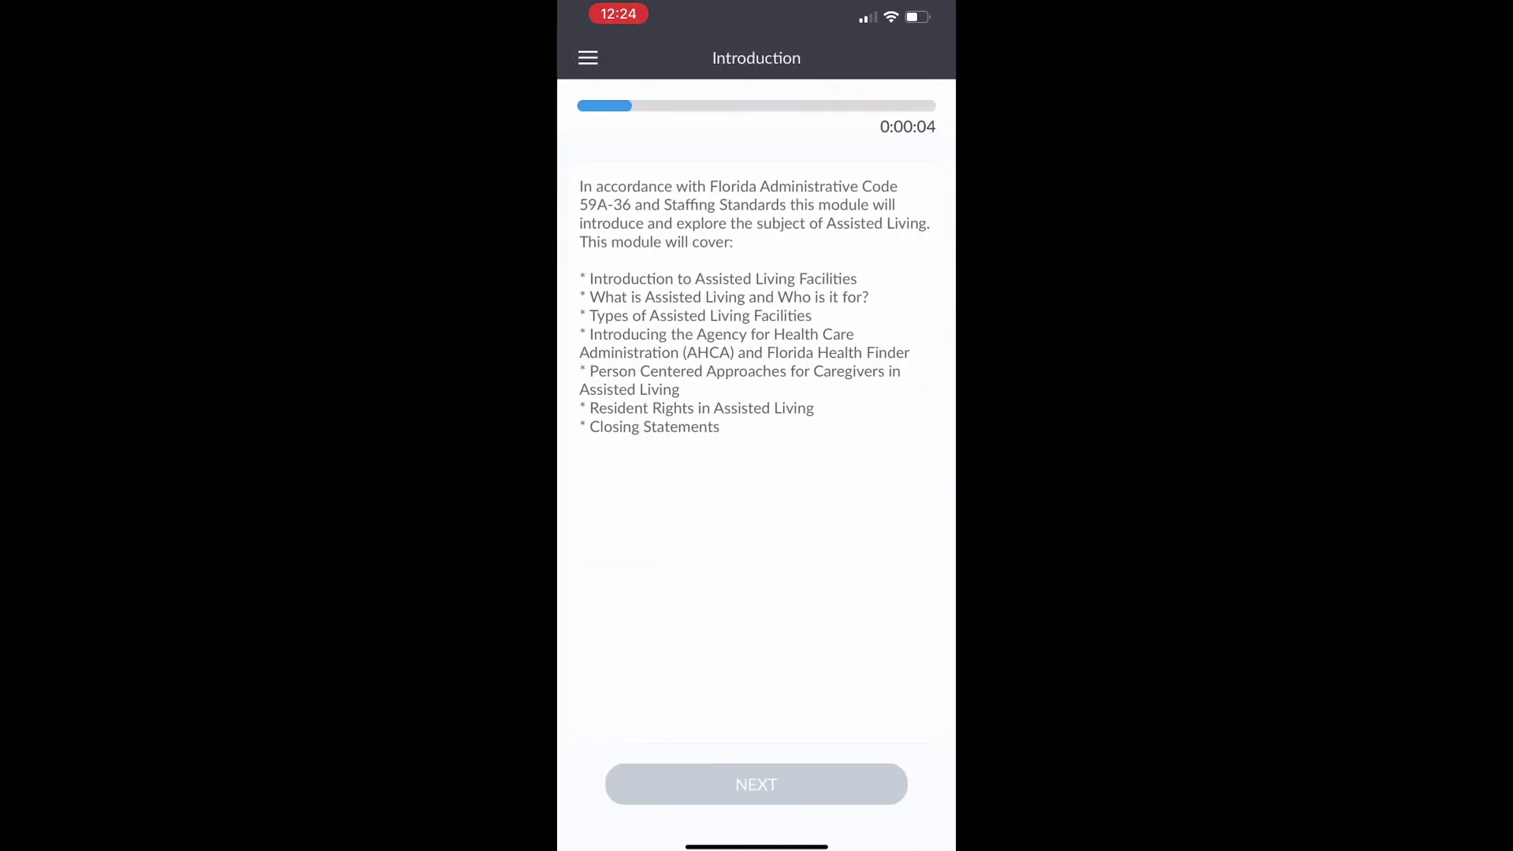
{"action": "left_click", "coordinate": [757, 784]}
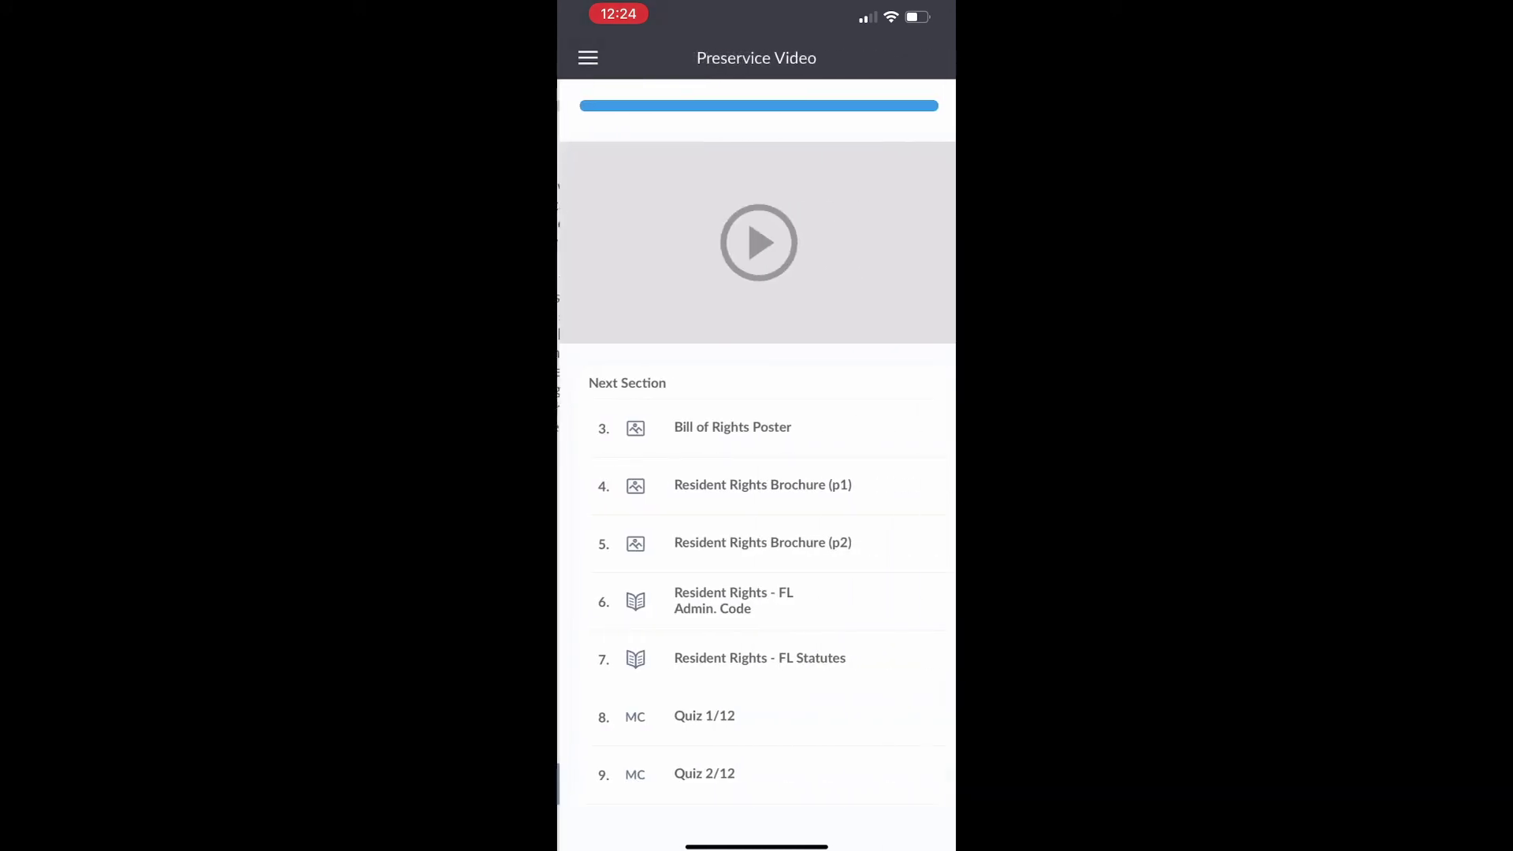